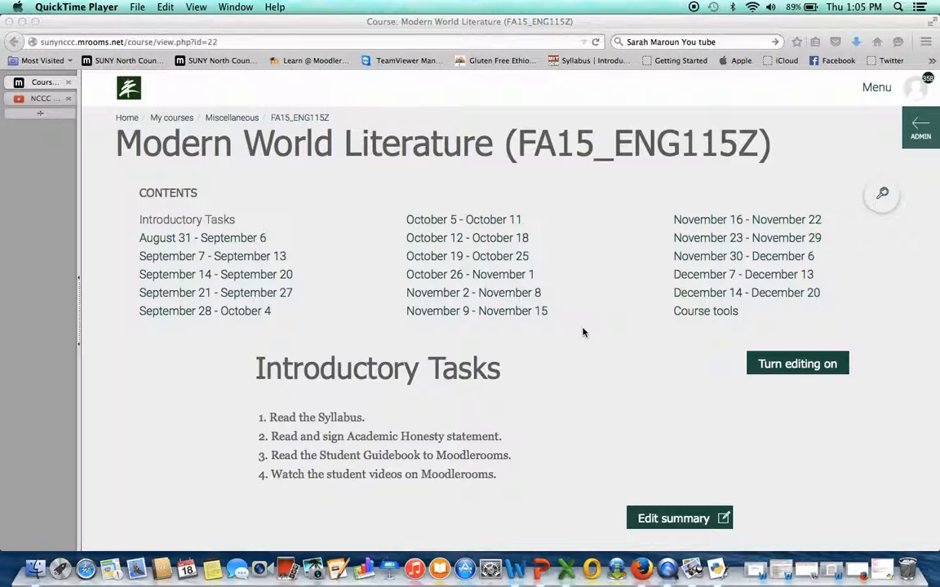
- Turn on editing for the Modern World Literature course page
{"action": "scroll", "coordinate": [582, 332], "scroll_direction": "down", "scroll_amount": 3}
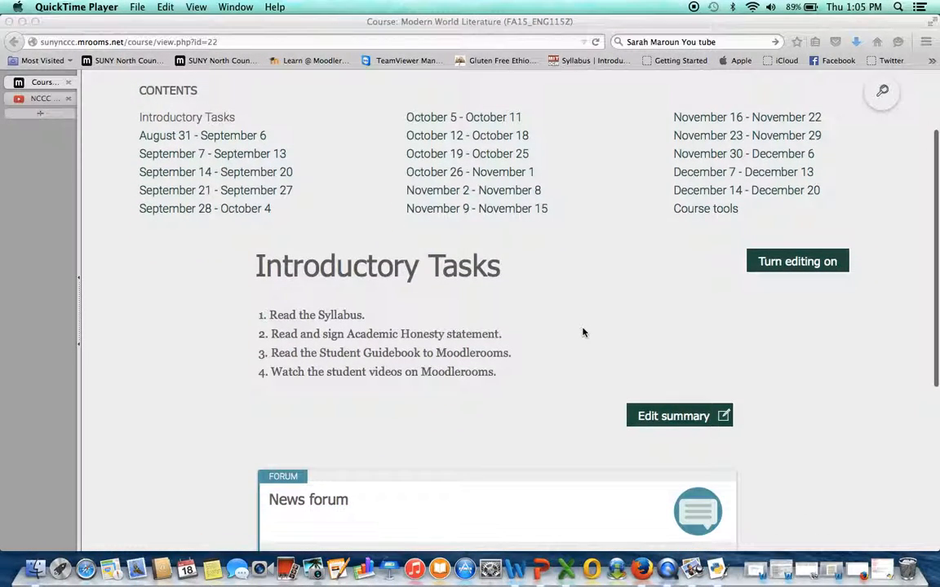
{"action": "scroll", "coordinate": [583, 331], "scroll_direction": "down", "scroll_amount": 4}
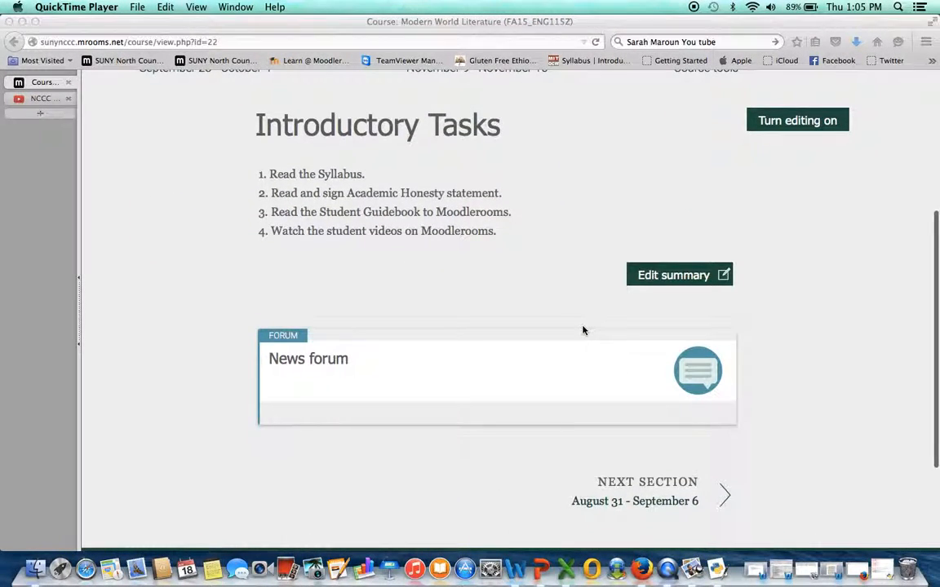
{"action": "scroll", "coordinate": [583, 329], "scroll_direction": "up", "scroll_amount": 5}
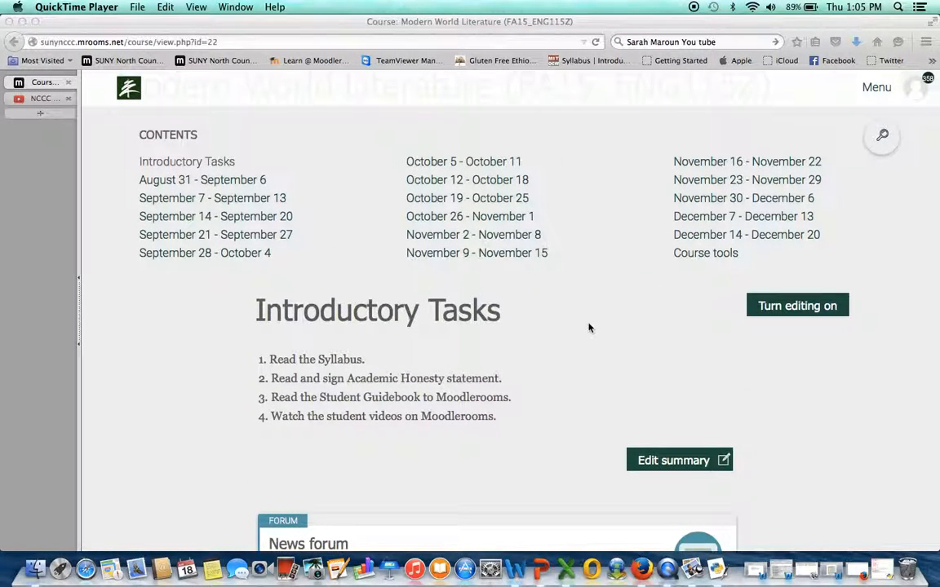
{"action": "left_click", "coordinate": [783, 307]}
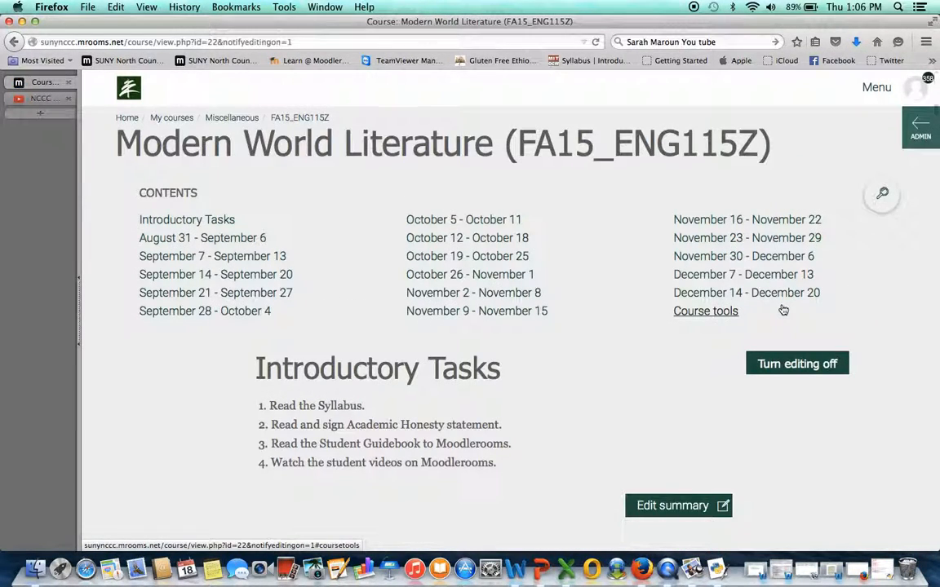
- Examine the editing controls throughout the weekly sections and the resource and activity types that can be added under Introductory Tasks
{"action": "scroll", "coordinate": [654, 385], "scroll_direction": "down", "scroll_amount": 3}
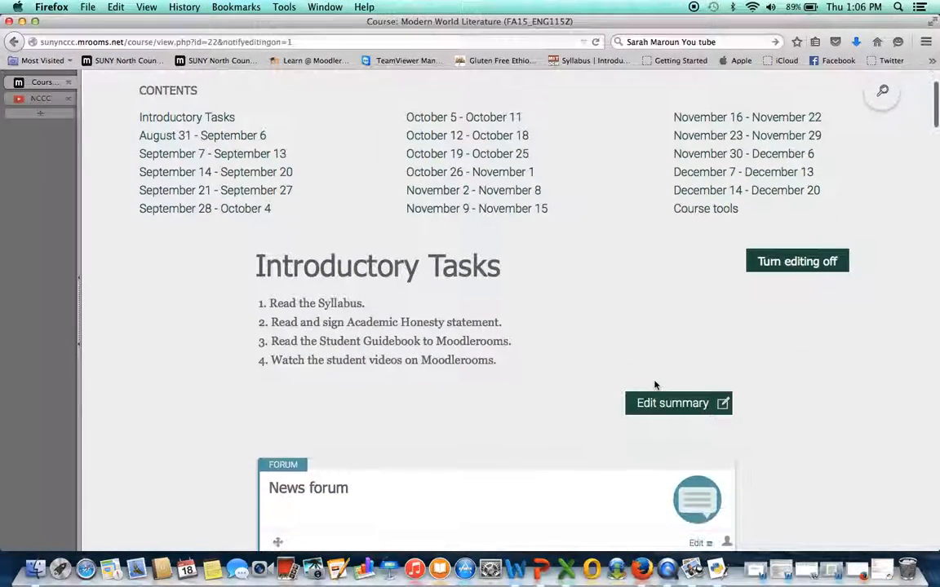
{"action": "scroll", "coordinate": [654, 385], "scroll_direction": "down", "scroll_amount": 5}
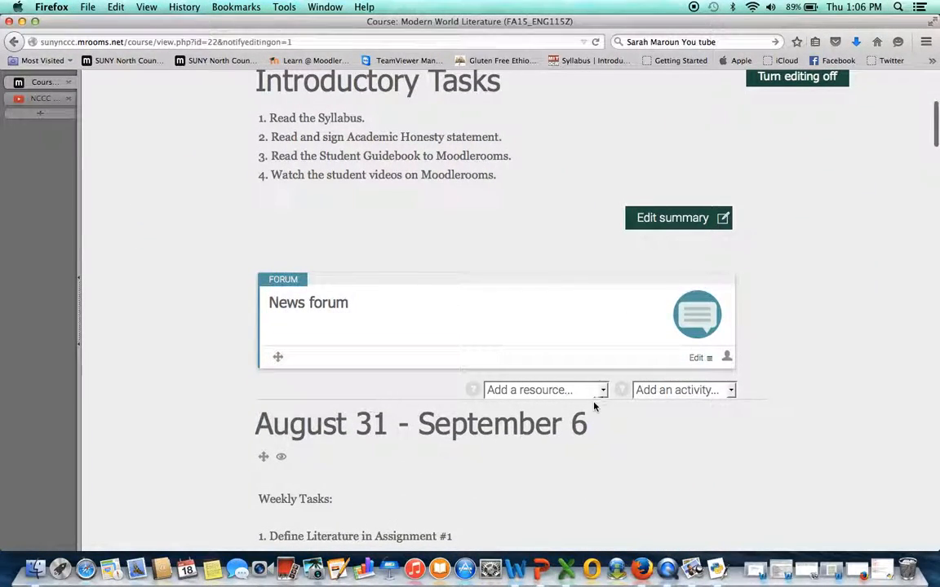
{"action": "scroll", "coordinate": [702, 426], "scroll_direction": "down", "scroll_amount": 4}
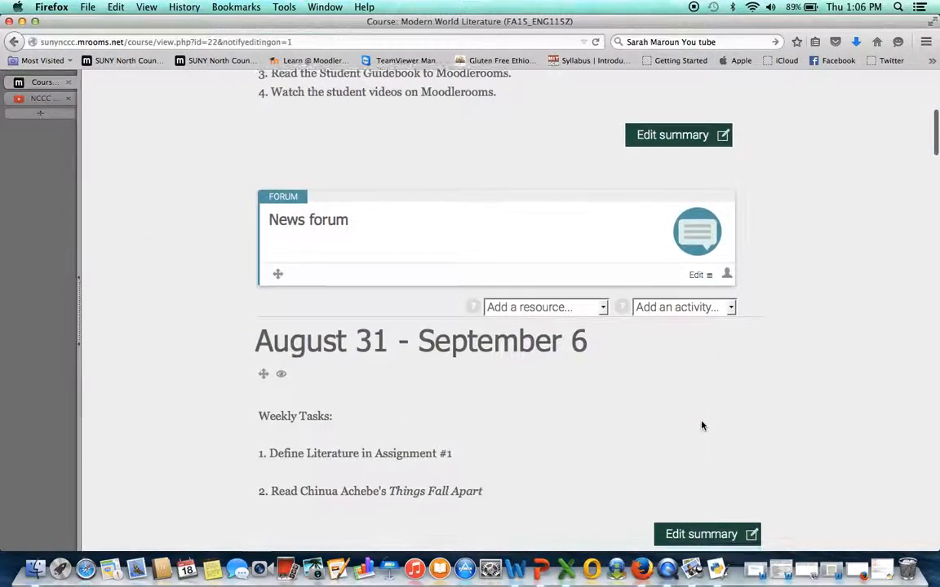
{"action": "scroll", "coordinate": [703, 426], "scroll_direction": "down", "scroll_amount": 14}
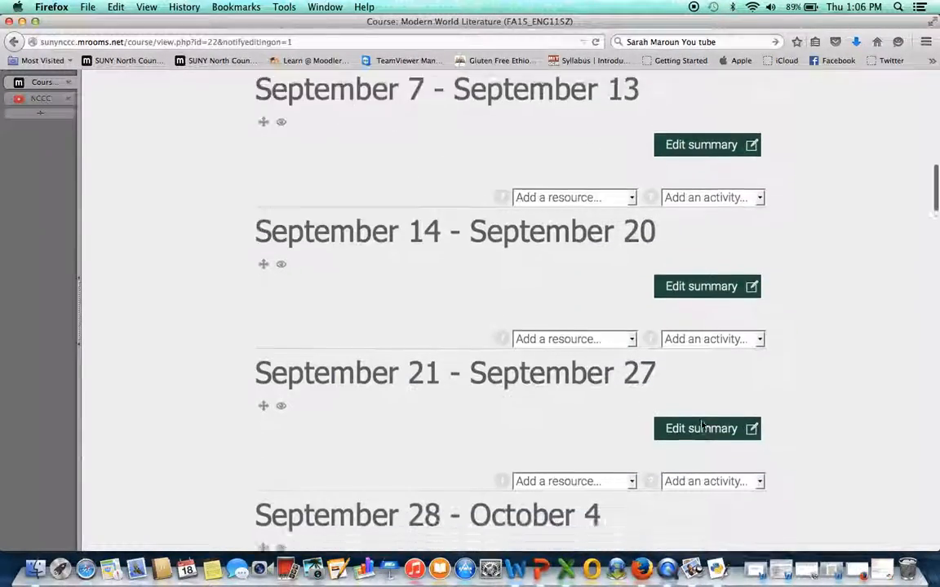
{"action": "scroll", "coordinate": [702, 426], "scroll_direction": "down", "scroll_amount": 9}
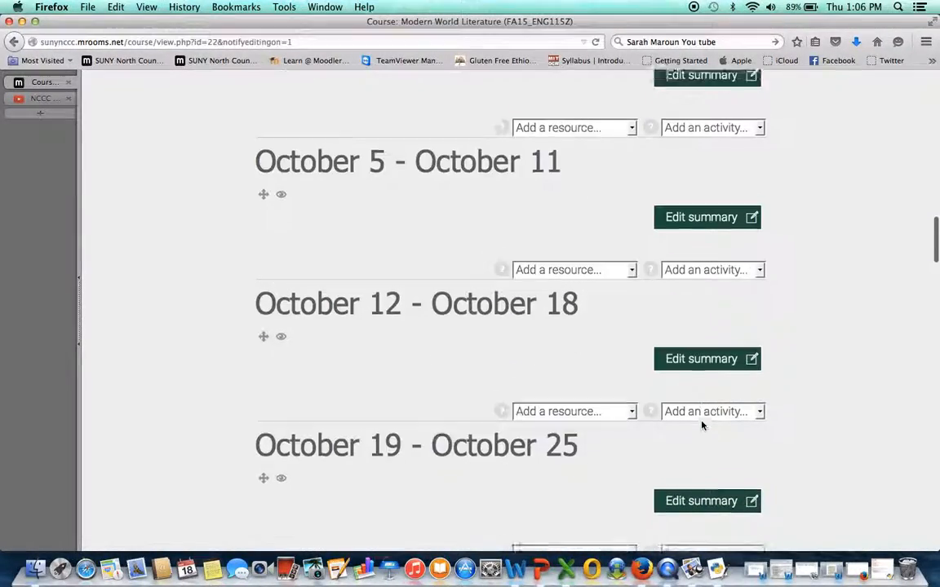
{"action": "scroll", "coordinate": [702, 426], "scroll_direction": "up", "scroll_amount": 20}
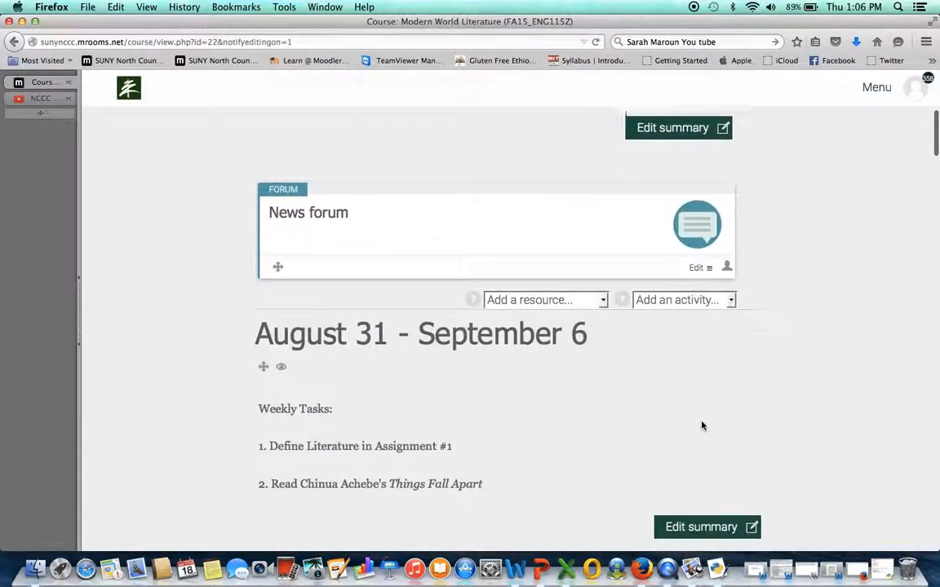
{"action": "scroll", "coordinate": [702, 426], "scroll_direction": "up", "scroll_amount": 5}
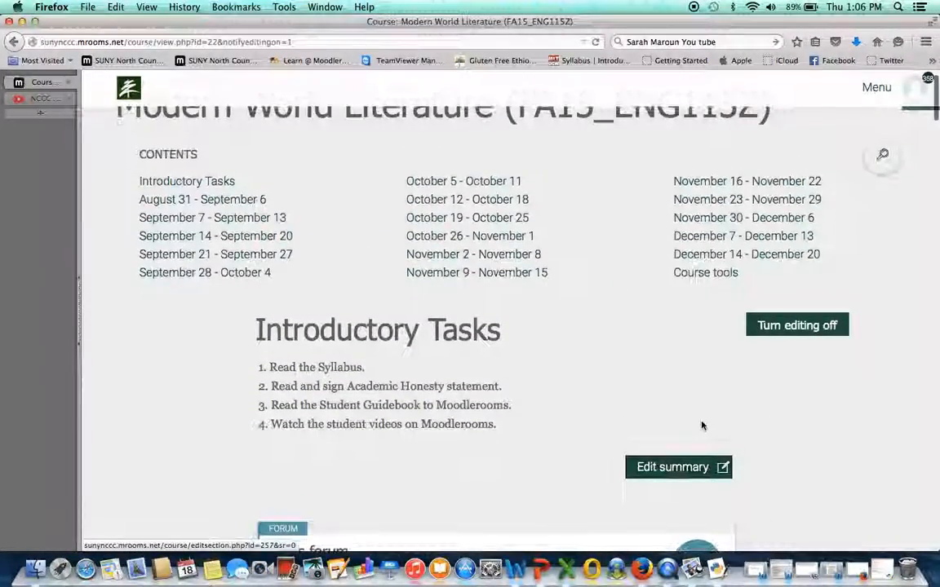
{"action": "scroll", "coordinate": [702, 425], "scroll_direction": "down", "scroll_amount": 5}
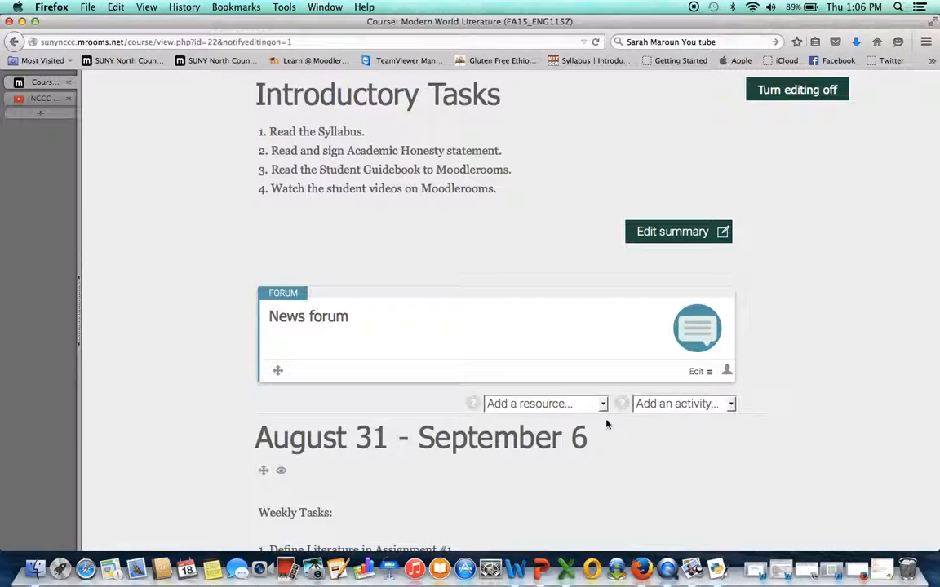
{"action": "left_click", "coordinate": [603, 405]}
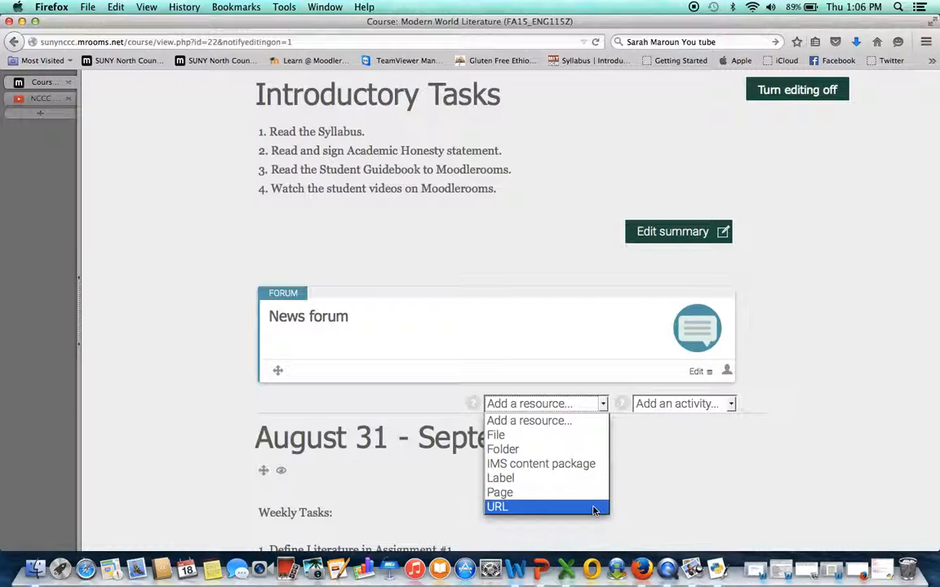
{"action": "left_click", "coordinate": [732, 405]}
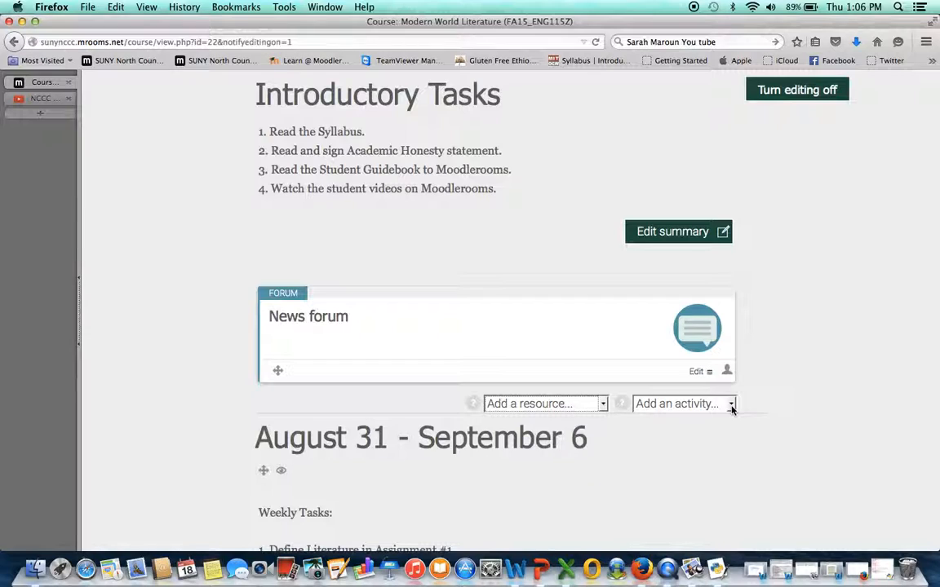
{"action": "left_click", "coordinate": [731, 405]}
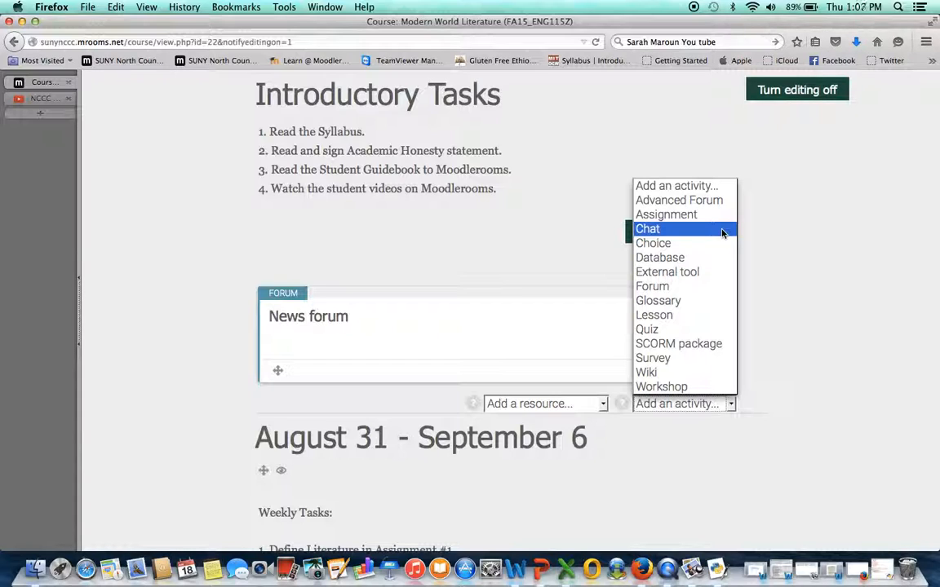
{"action": "left_click", "coordinate": [786, 273]}
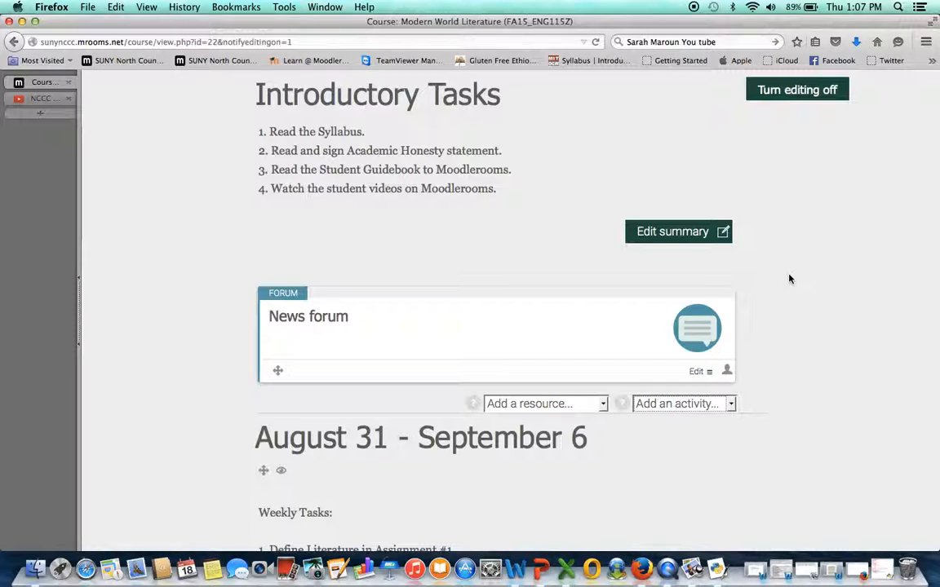
- Add a File resource to the Introductory Tasks section and name it "ENG 115 Course Syllabus-Fall 2015"
{"action": "left_click", "coordinate": [603, 404]}
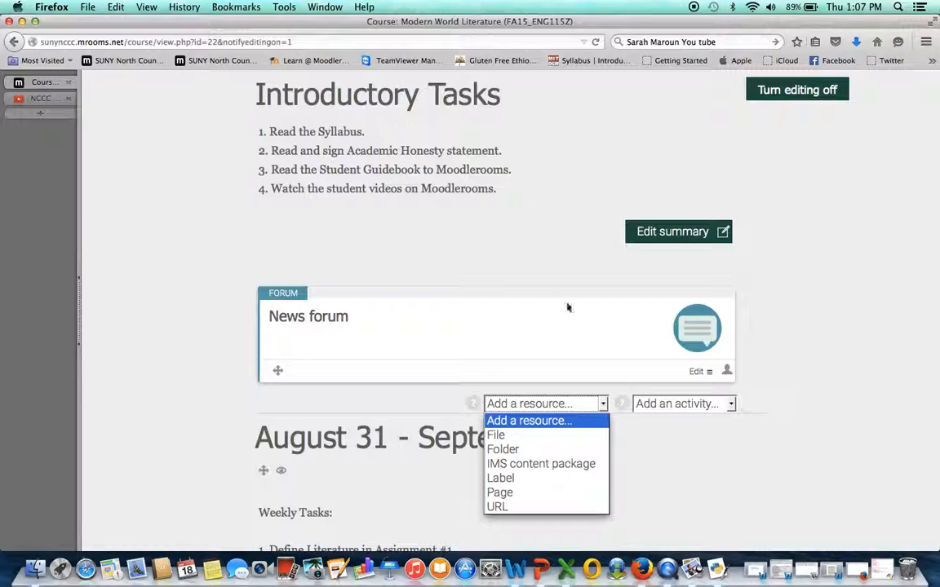
{"action": "left_click", "coordinate": [545, 436]}
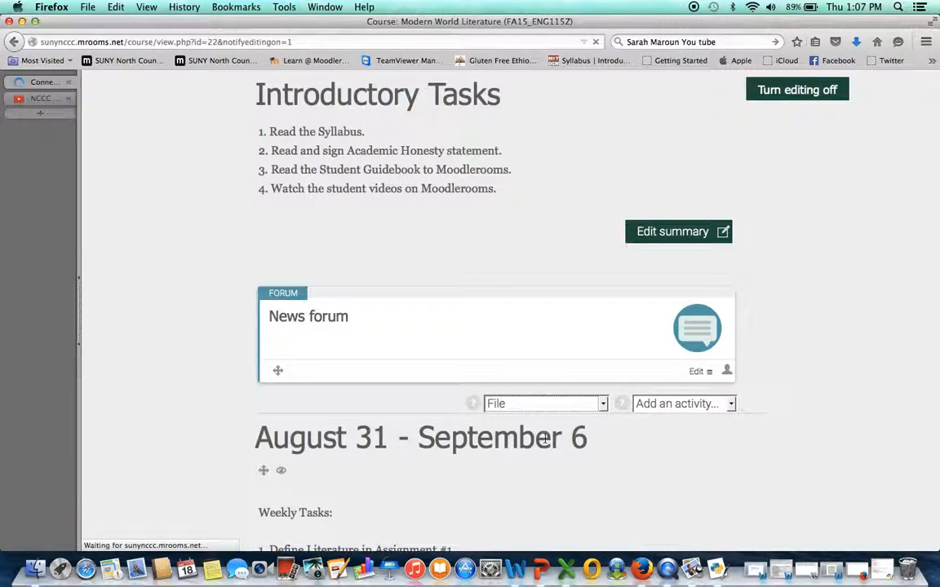
{"action": "scroll", "coordinate": [545, 439], "scroll_direction": "down", "scroll_amount": 3}
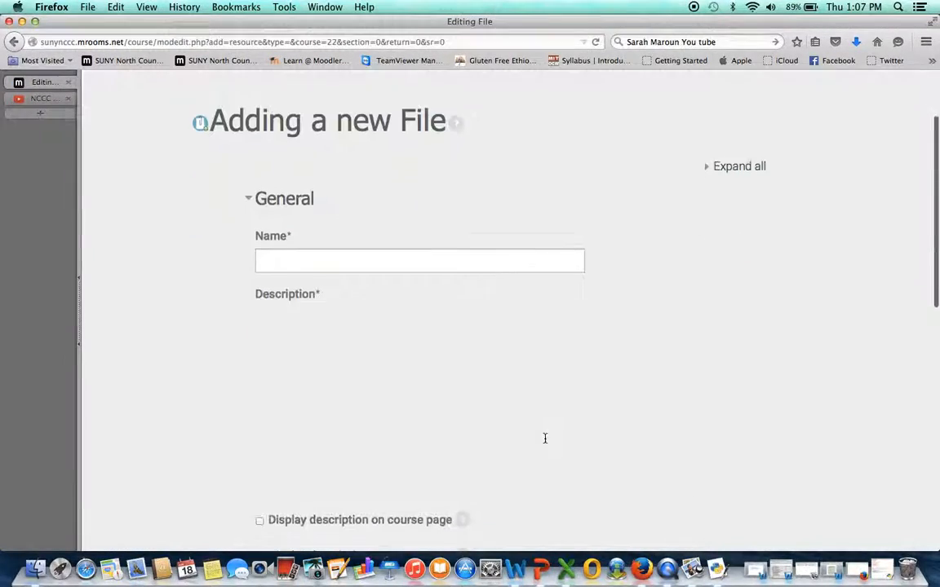
{"action": "left_click", "coordinate": [463, 225]}
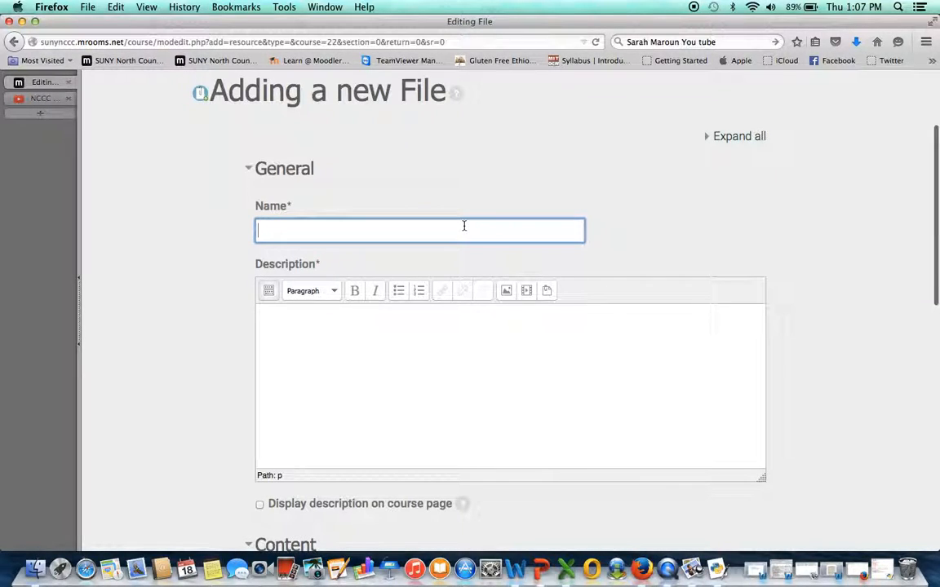
{"action": "type", "text": "ENG 115 Course Syll"}
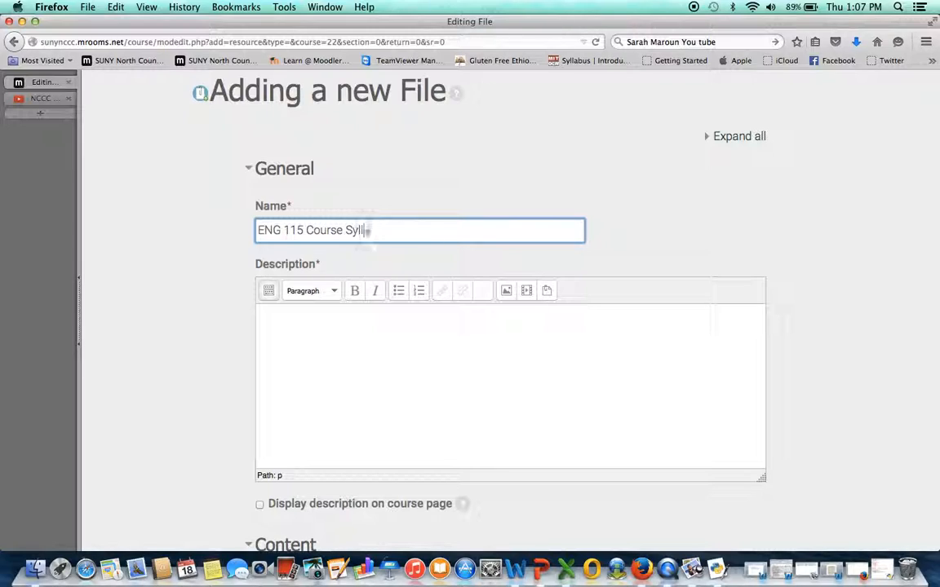
{"action": "type", "text": "abus-Fall 2015"}
- Copy the resource name "ENG 115 Course Syllabus-Fall 2015" into the file's description
{"action": "left_click", "coordinate": [447, 320]}
{"action": "scroll", "coordinate": [447, 322], "scroll_direction": "down", "scroll_amount": 1}
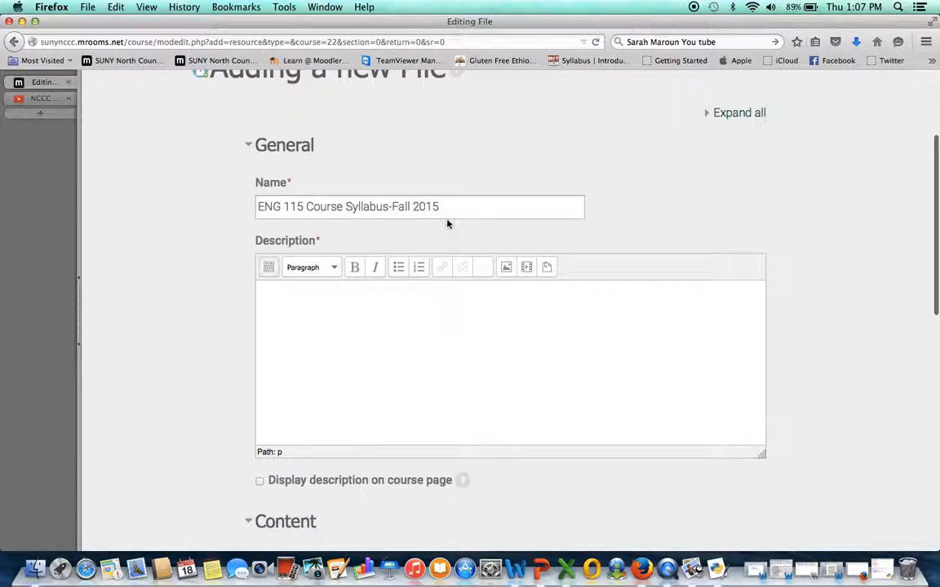
{"action": "left_click_drag", "start_coordinate": [447, 204], "coordinate": [248, 206]}
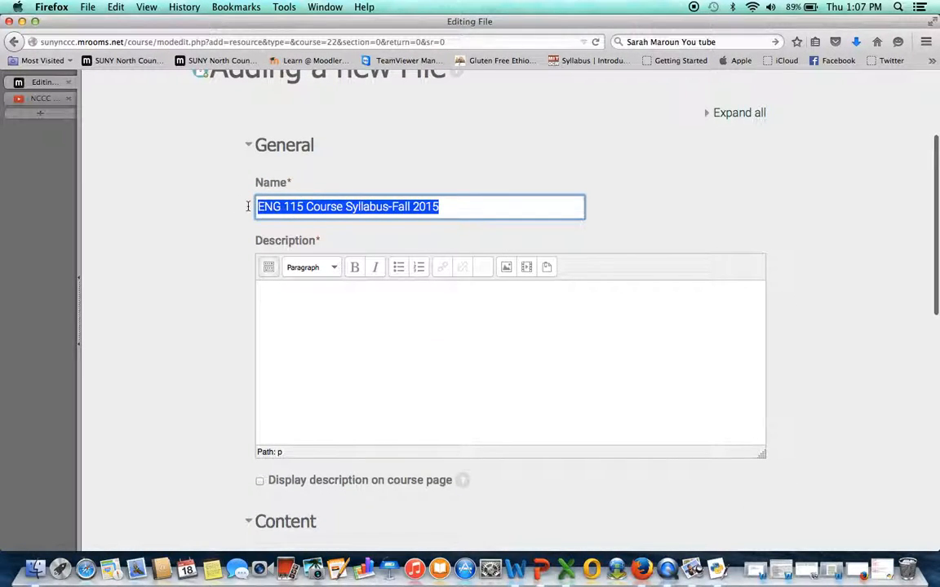
{"action": "key", "text": "super+c"}
{"action": "left_click", "coordinate": [302, 314]}
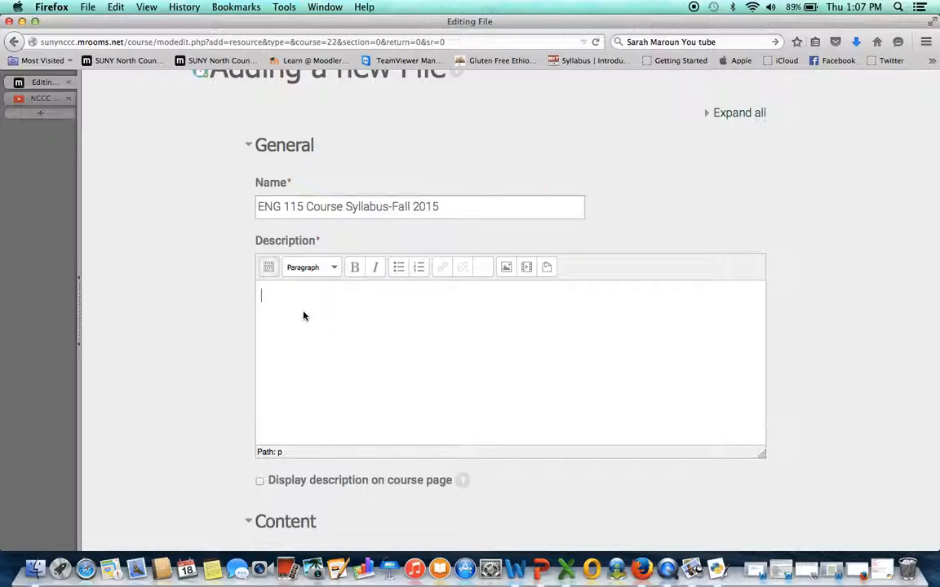
{"action": "key", "text": "super+v"}
{"action": "scroll", "coordinate": [371, 365], "scroll_direction": "down", "scroll_amount": 1}
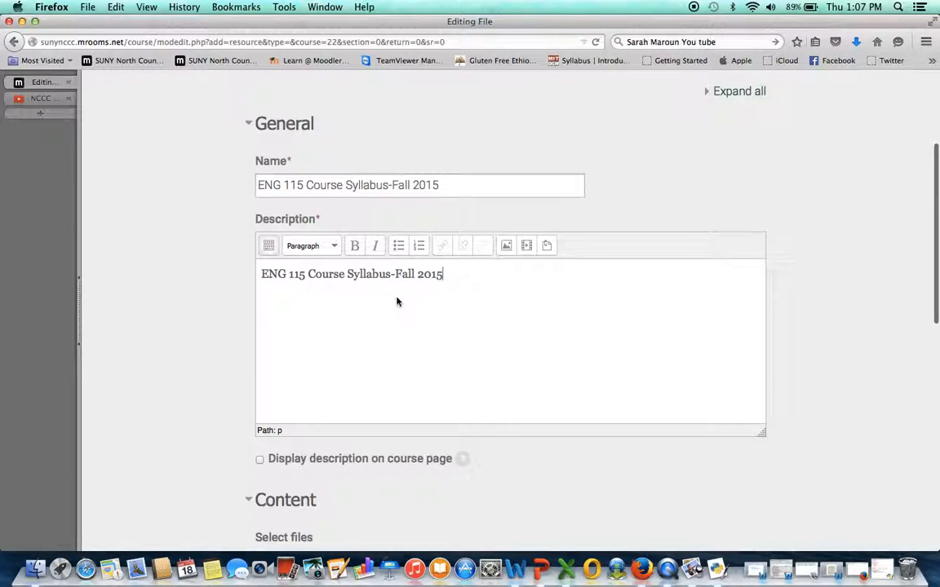
- Upload the ENG115Z Fall 2015 syllabus .doc from the PSY 130Z4 folder as the resource's content
{"action": "scroll", "coordinate": [365, 369], "scroll_direction": "down", "scroll_amount": 3}
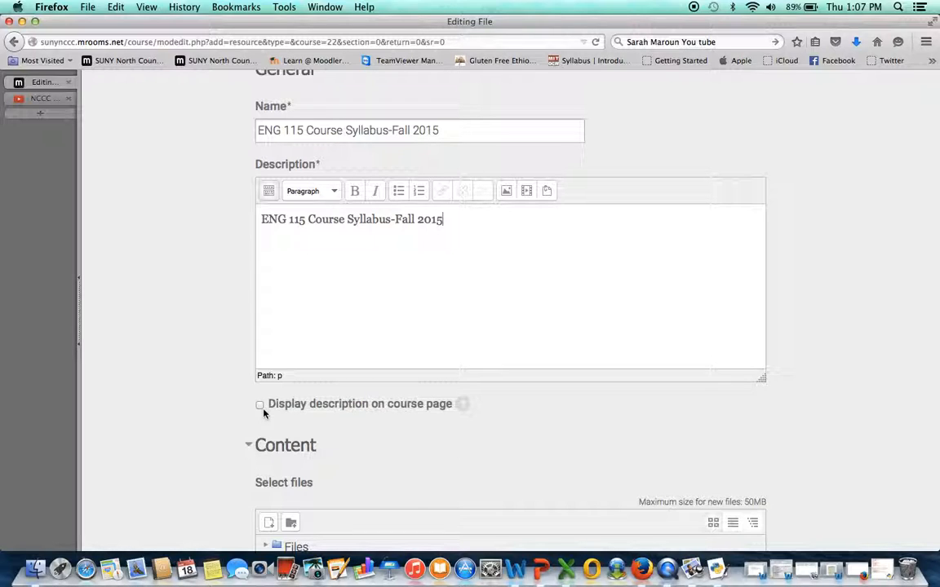
{"action": "scroll", "coordinate": [373, 410], "scroll_direction": "down", "scroll_amount": 5}
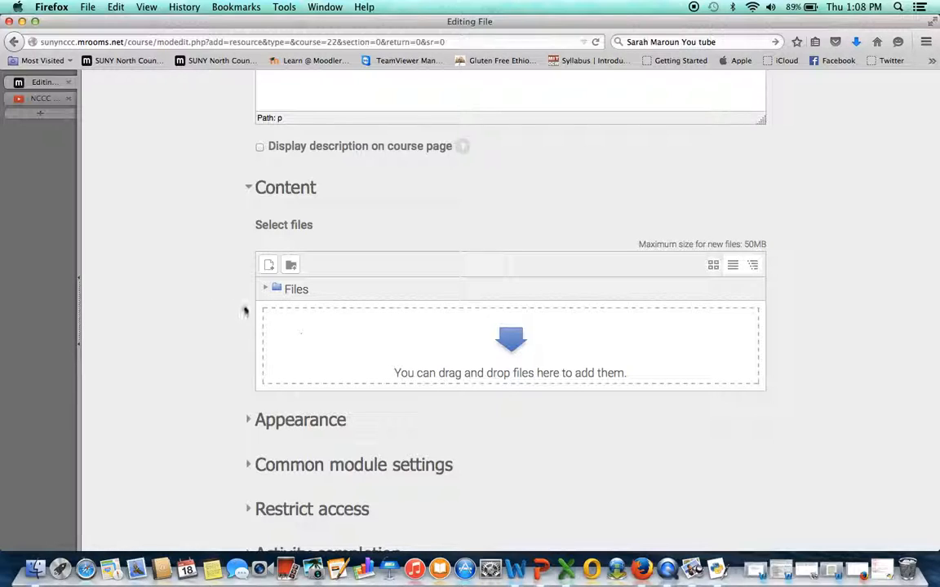
{"action": "left_click", "coordinate": [268, 265]}
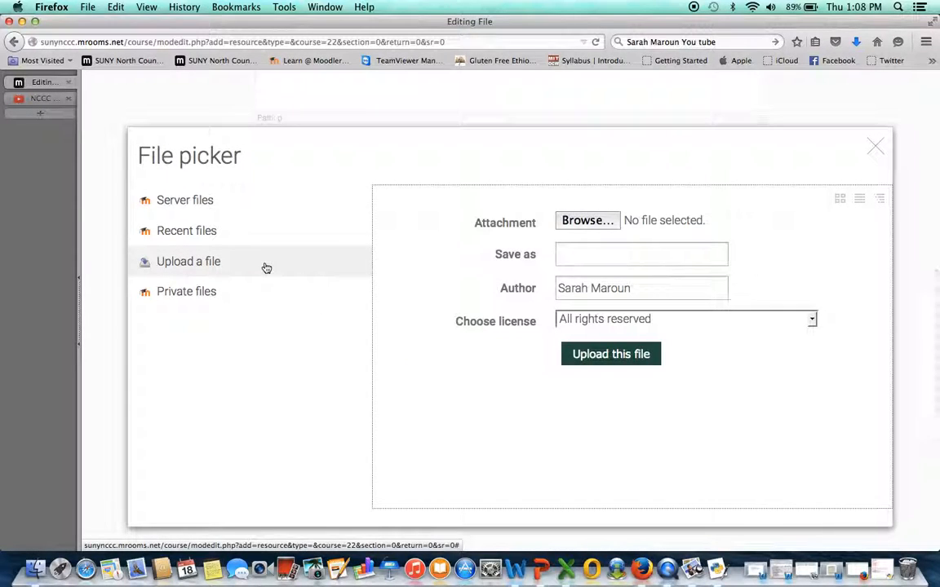
{"action": "left_click", "coordinate": [584, 220]}
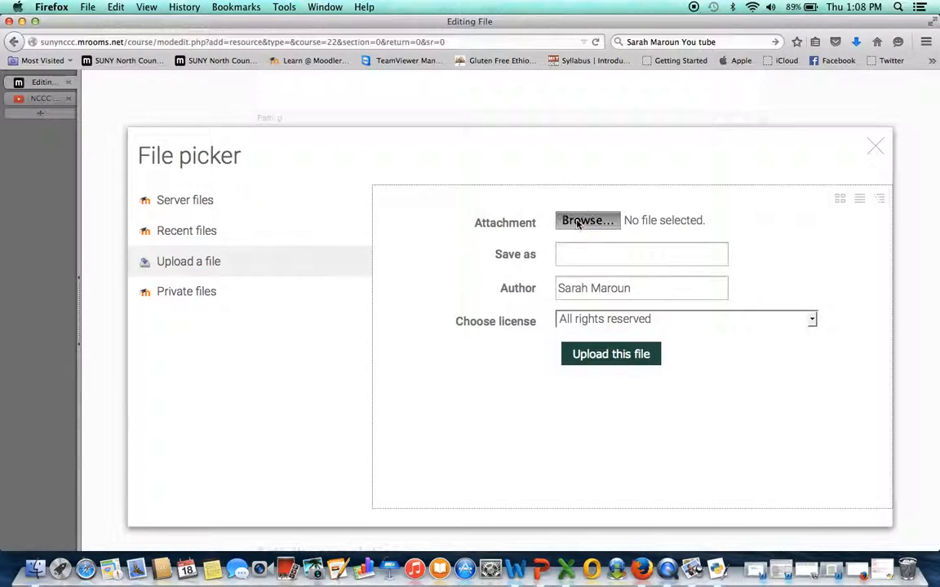
{"action": "scroll", "coordinate": [576, 225], "scroll_direction": "down", "scroll_amount": 10}
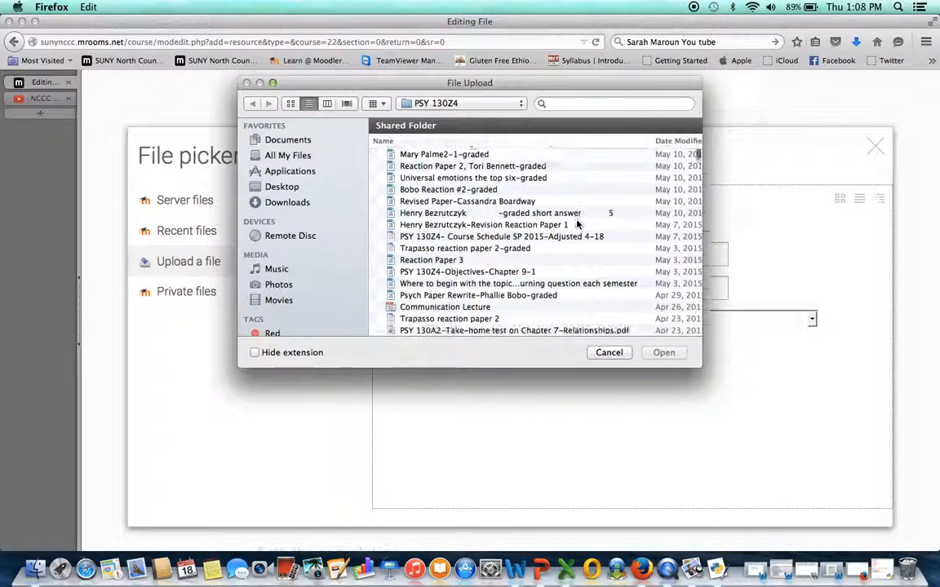
{"action": "scroll", "coordinate": [577, 224], "scroll_direction": "down", "scroll_amount": 3}
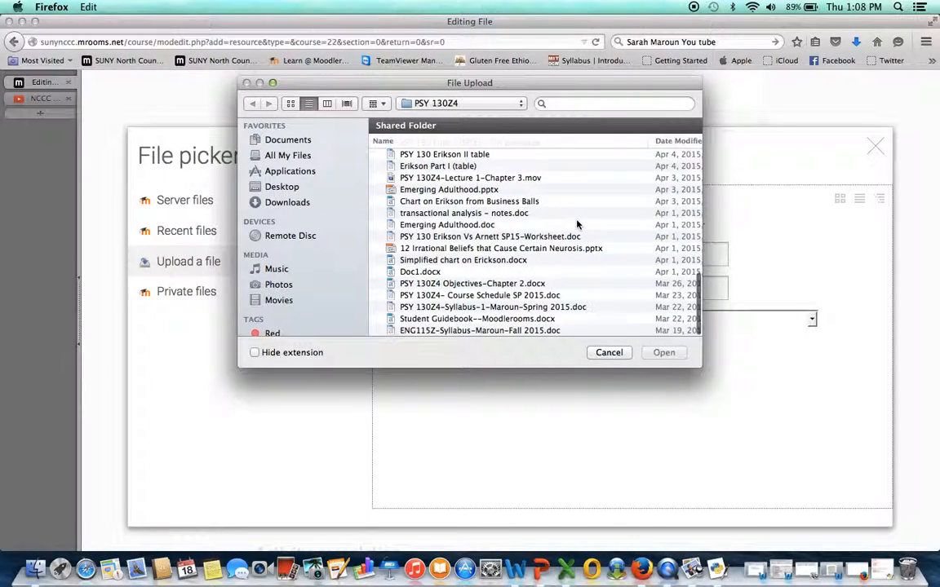
{"action": "left_click", "coordinate": [535, 331]}
{"action": "left_click", "coordinate": [661, 352]}
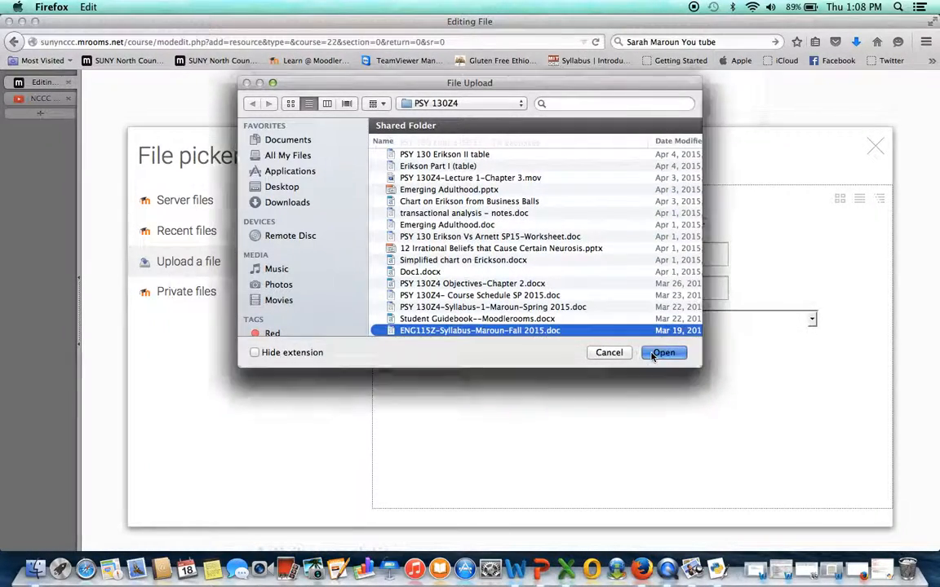
{"action": "left_click", "coordinate": [610, 354]}
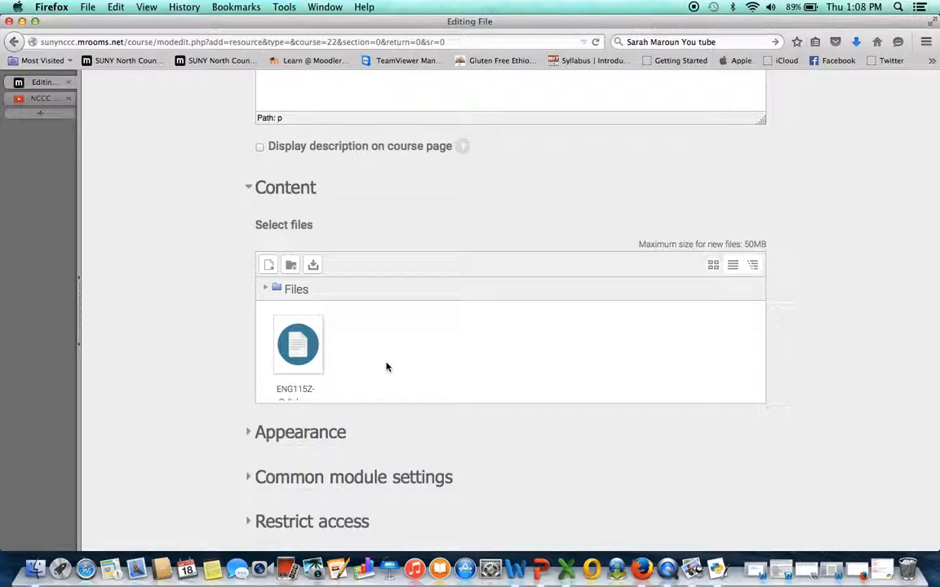
- Review the syllabus file's display options under Appearance, and save the resource, returning to the course page
{"action": "scroll", "coordinate": [489, 428], "scroll_direction": "down", "scroll_amount": 3}
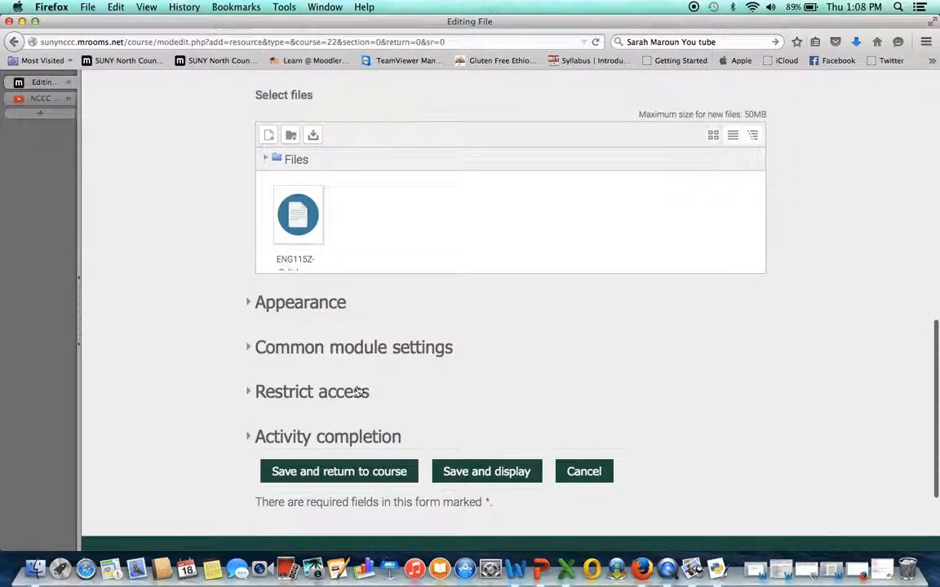
{"action": "left_click", "coordinate": [299, 303]}
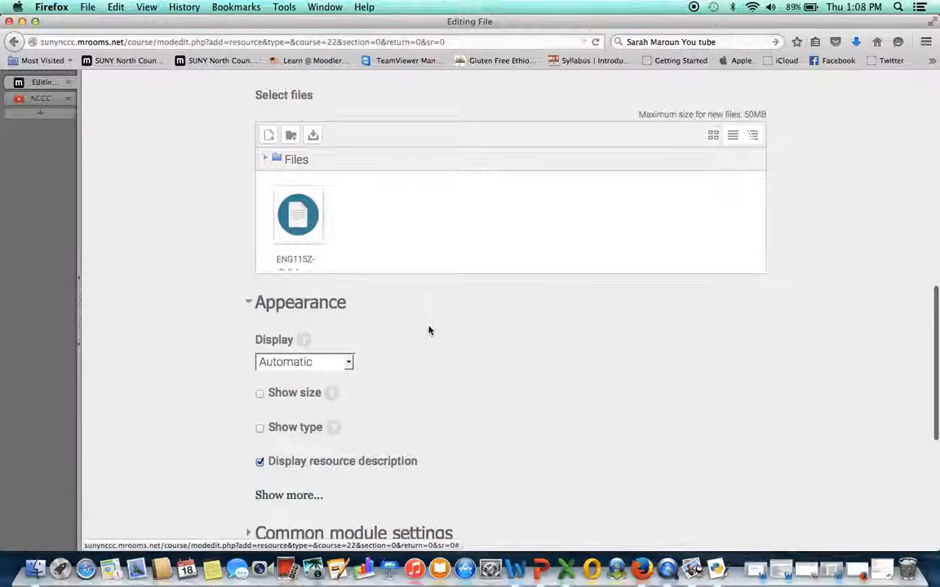
{"action": "scroll", "coordinate": [428, 330], "scroll_direction": "down", "scroll_amount": 3}
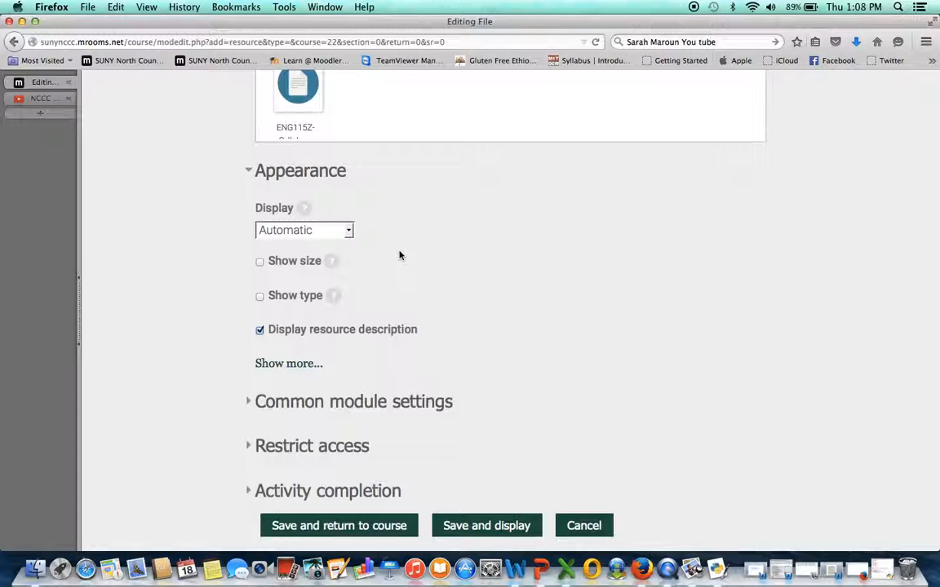
{"action": "left_click", "coordinate": [349, 233]}
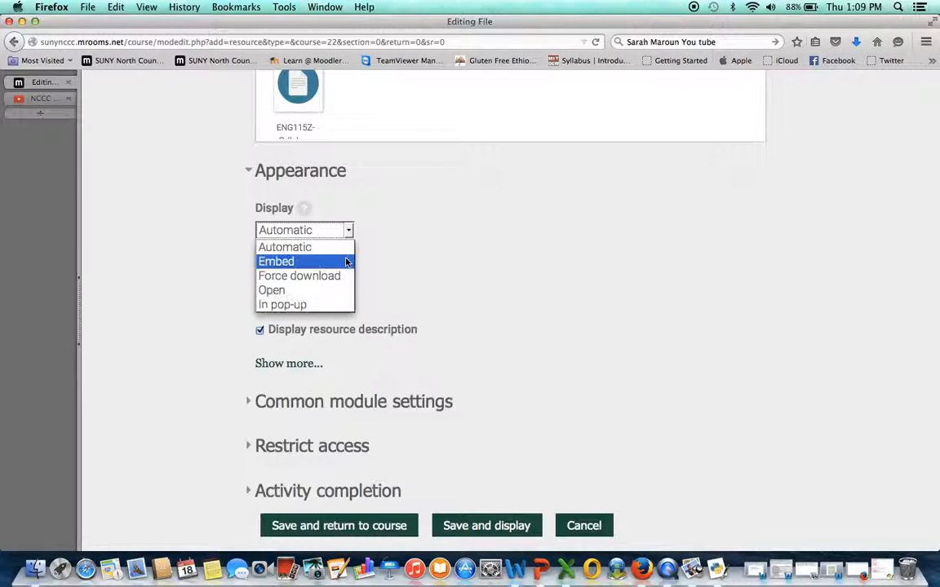
{"action": "left_click", "coordinate": [464, 287]}
{"action": "scroll", "coordinate": [560, 354], "scroll_direction": "down", "scroll_amount": 2}
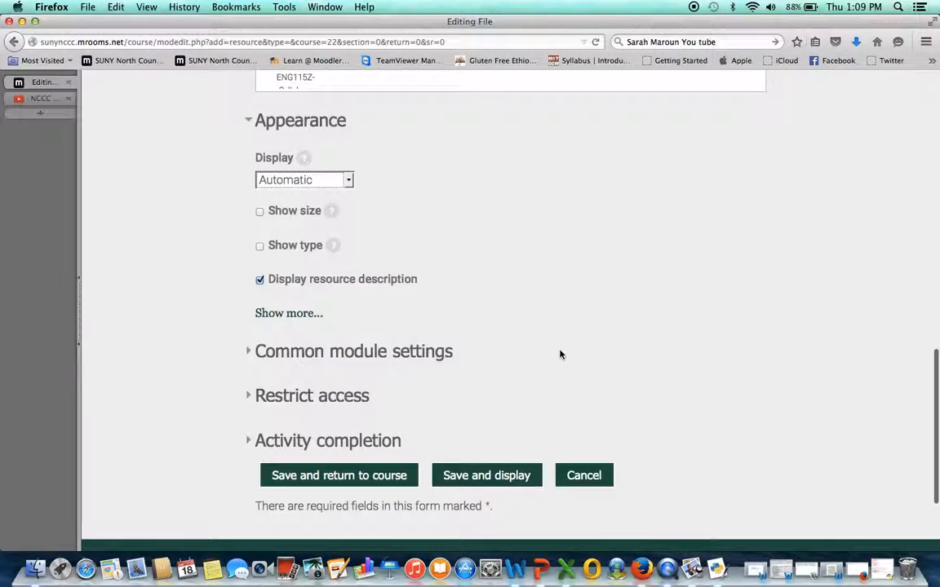
{"action": "left_click", "coordinate": [386, 475]}
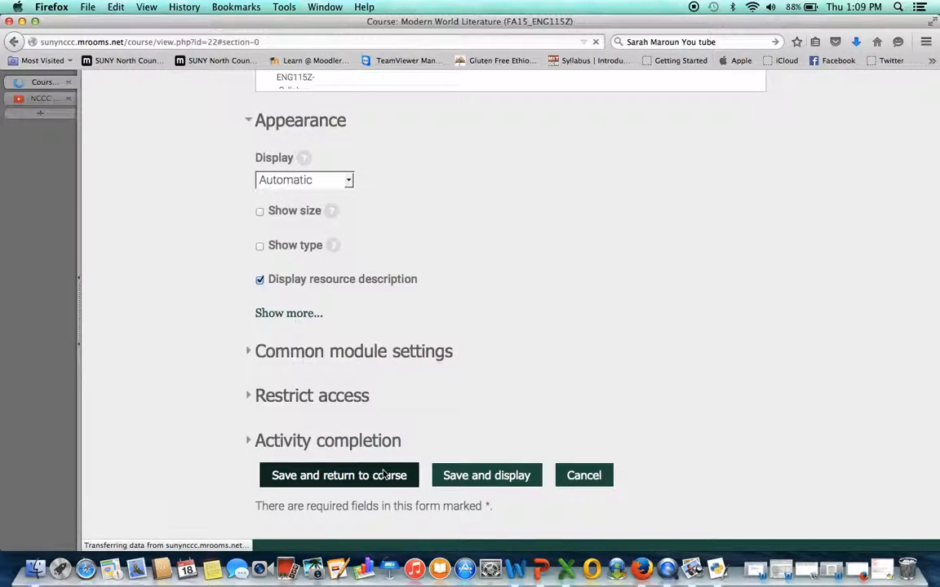
- Add a URL resource to the Introductory Tasks section and name it "Introductory Video on Moodlerooms"
{"action": "scroll", "coordinate": [446, 493], "scroll_direction": "down", "scroll_amount": 3}
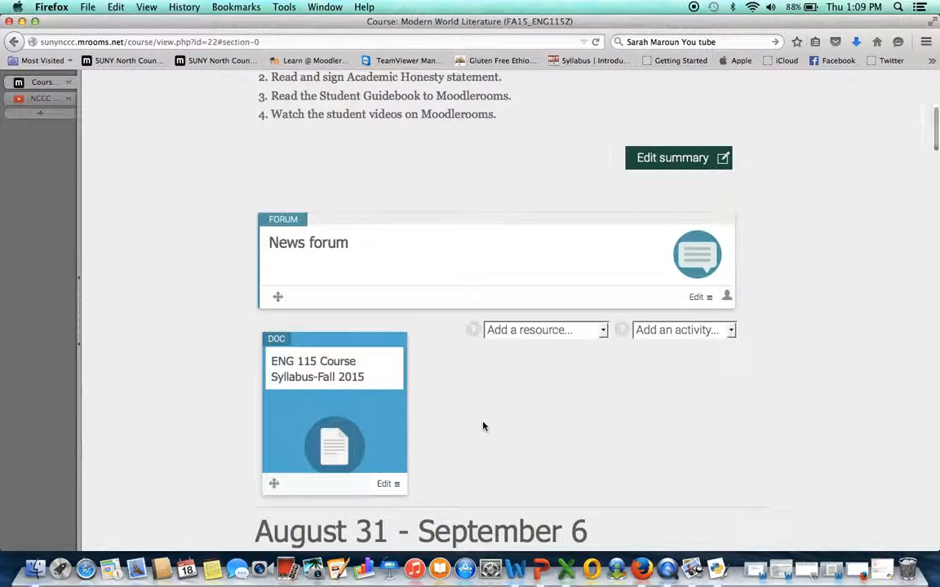
{"action": "scroll", "coordinate": [477, 275], "scroll_direction": "up", "scroll_amount": 5}
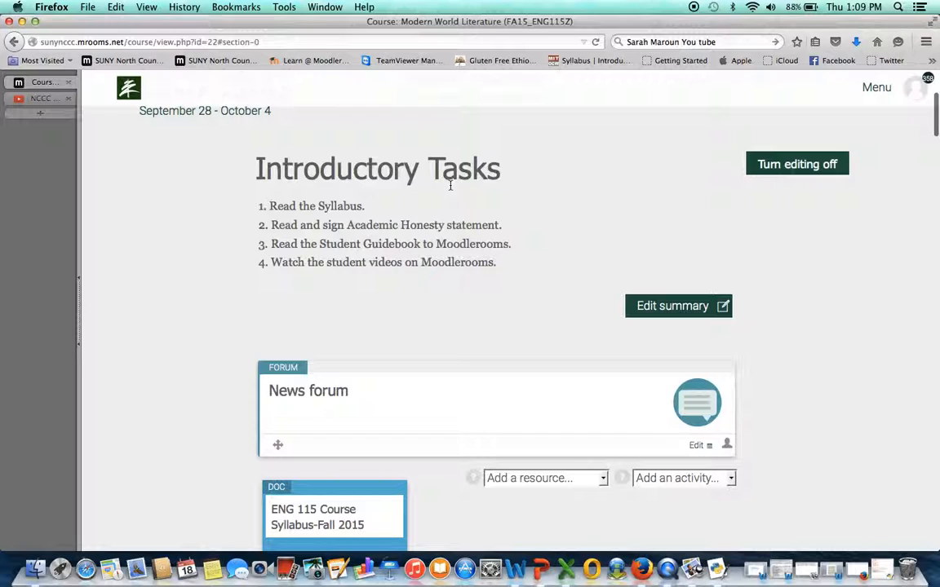
{"action": "scroll", "coordinate": [498, 294], "scroll_direction": "down", "scroll_amount": 2}
{"action": "scroll", "coordinate": [497, 295], "scroll_direction": "down", "scroll_amount": 3}
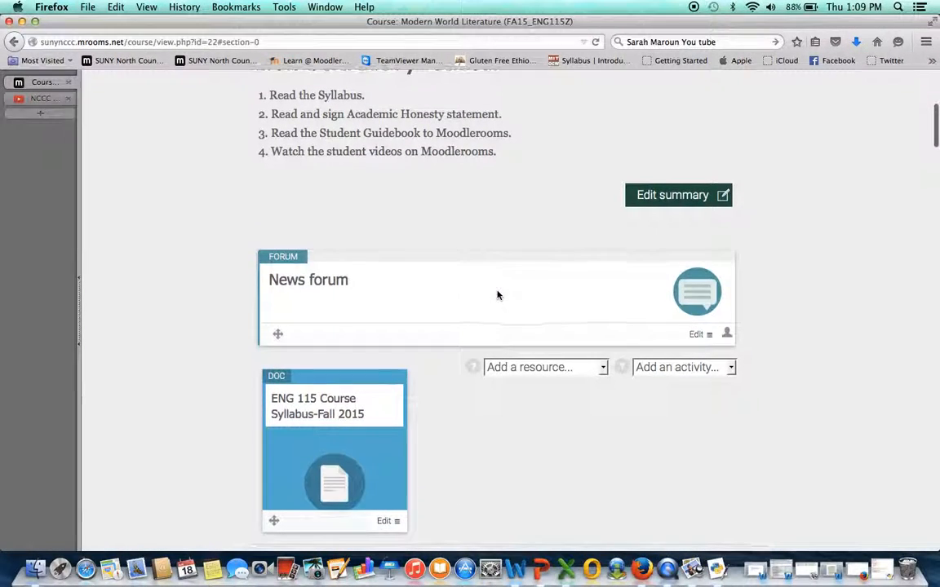
{"action": "scroll", "coordinate": [529, 438], "scroll_direction": "down", "scroll_amount": 3}
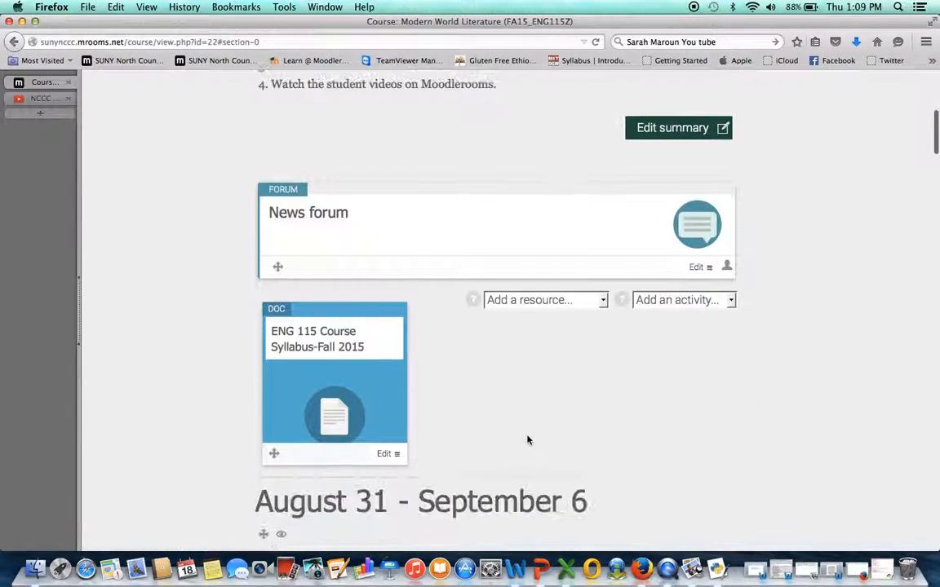
{"action": "left_click", "coordinate": [604, 301]}
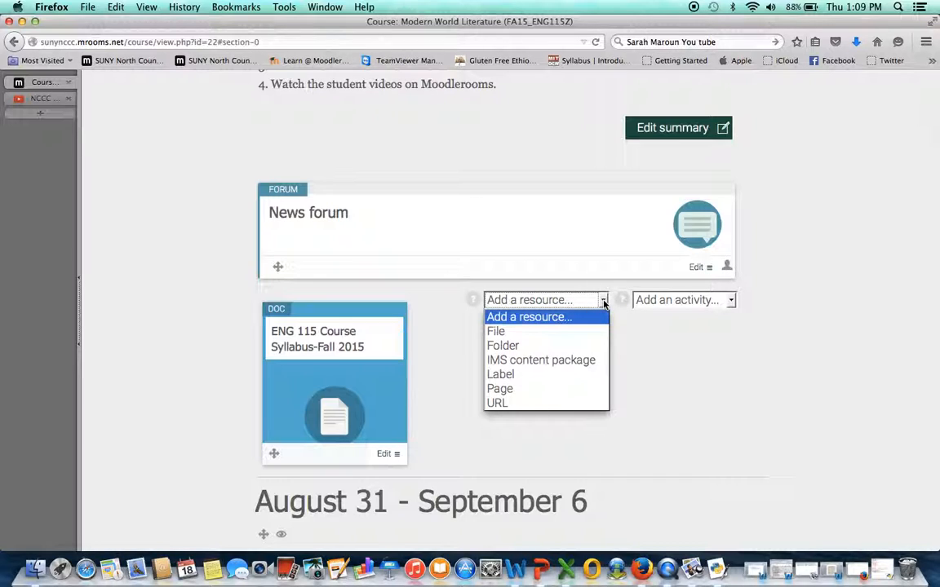
{"action": "left_click", "coordinate": [599, 403]}
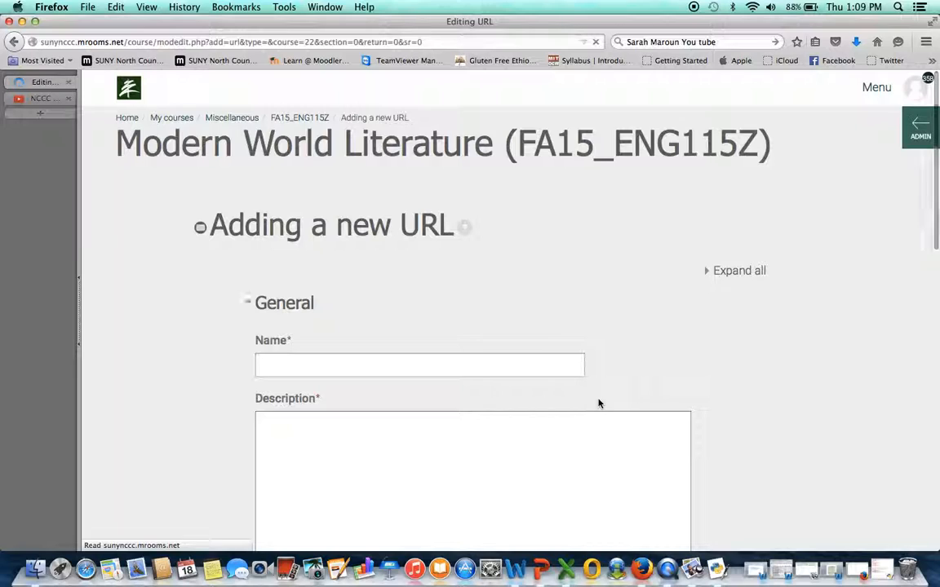
{"action": "scroll", "coordinate": [598, 399], "scroll_direction": "down", "scroll_amount": 3}
{"action": "left_click", "coordinate": [500, 160]}
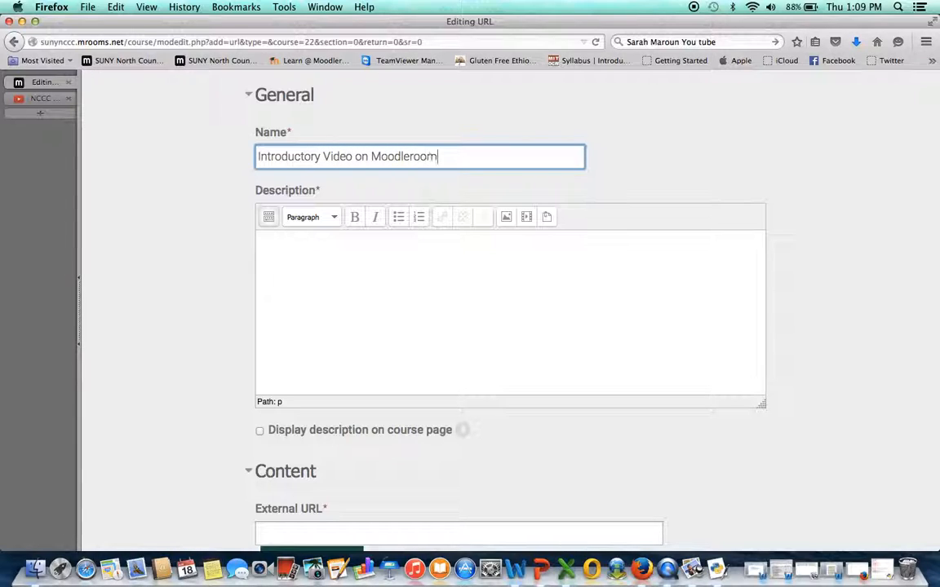
- Copy the resource name "Introductory Video on Moodlerooms" into the URL's description
{"action": "left_click_drag", "start_coordinate": [445, 156], "coordinate": [227, 151]}
{"action": "key", "text": "super+c"}
{"action": "left_click", "coordinate": [284, 239]}
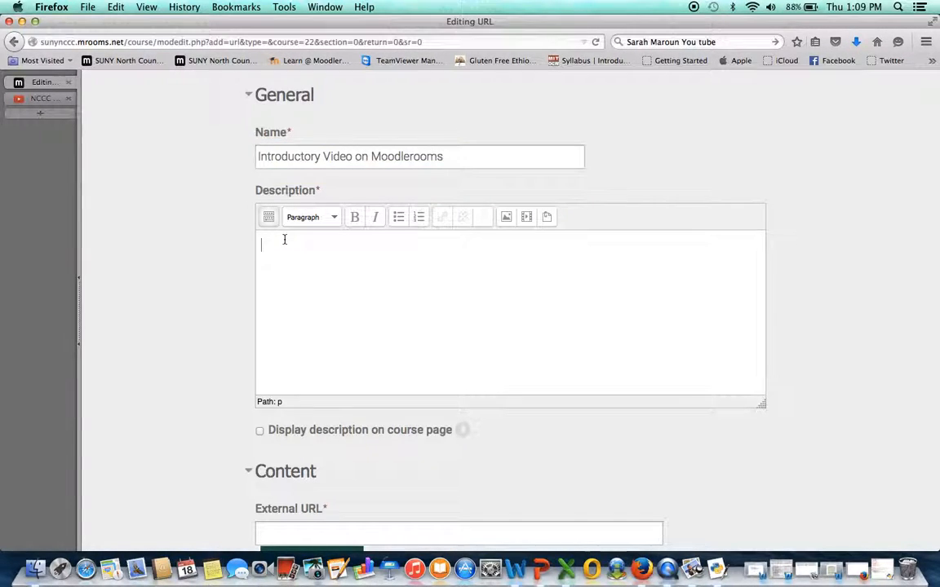
{"action": "key", "text": "super+v"}
{"action": "scroll", "coordinate": [338, 310], "scroll_direction": "down", "scroll_amount": 5}
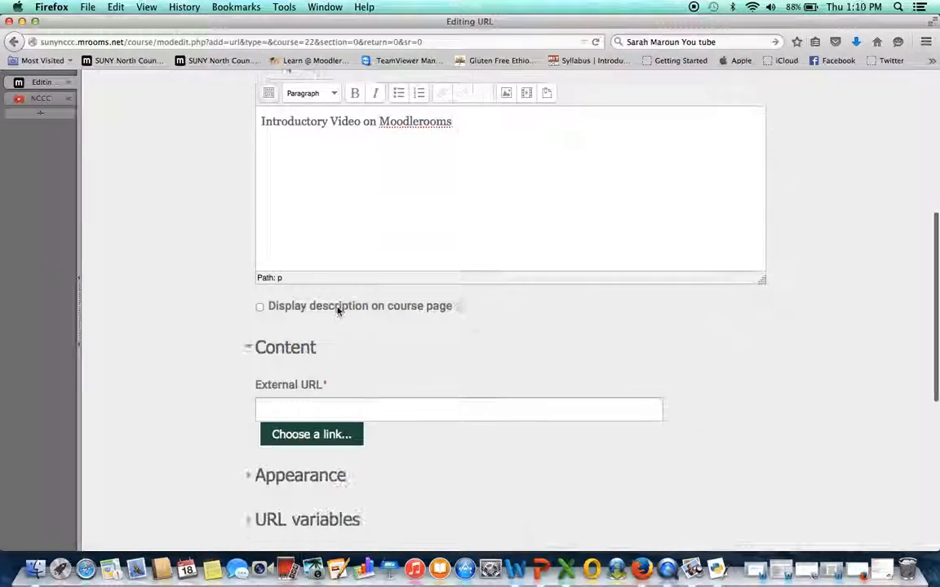
{"action": "left_click", "coordinate": [338, 302]}
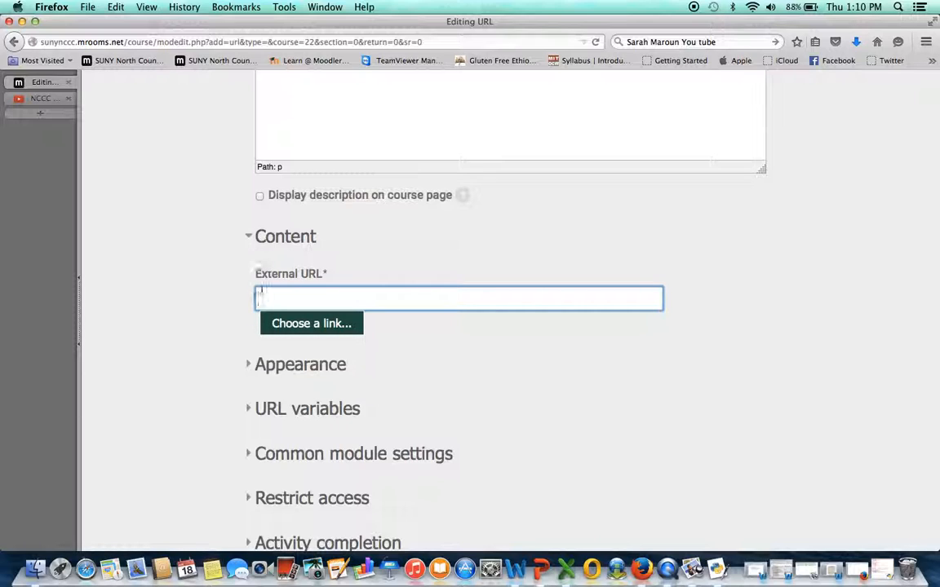
{"action": "left_click", "coordinate": [42, 97]}
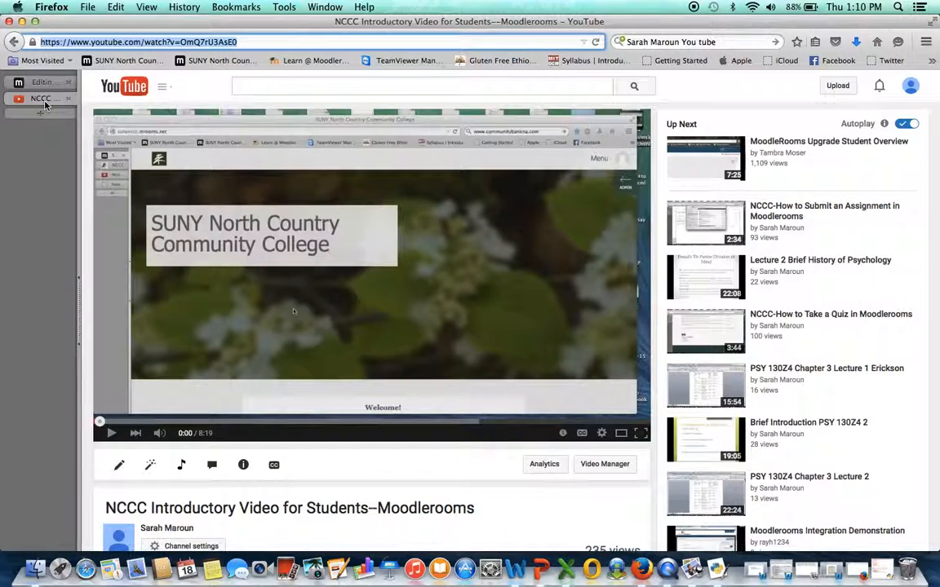
{"action": "right_click", "coordinate": [177, 41]}
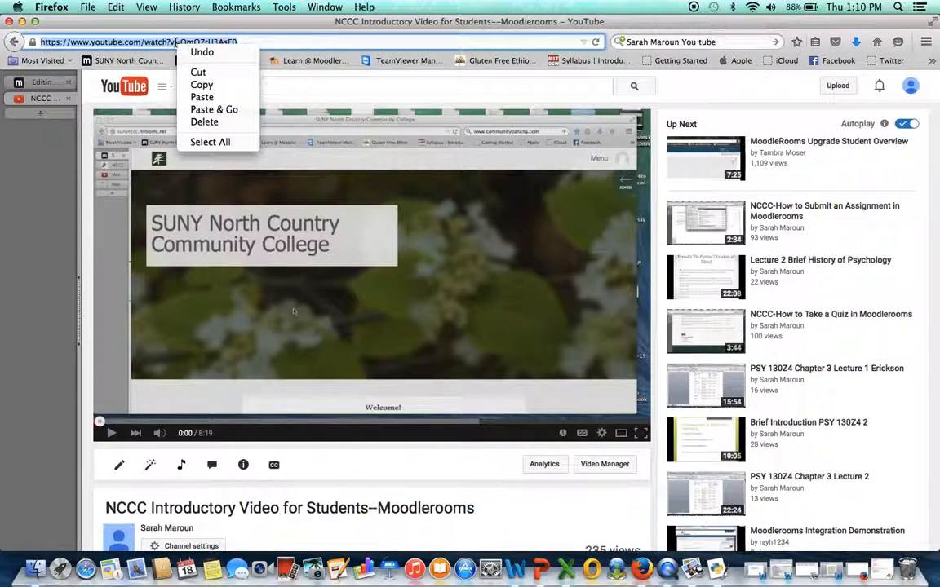
{"action": "left_click", "coordinate": [196, 85]}
{"action": "left_click", "coordinate": [54, 84]}
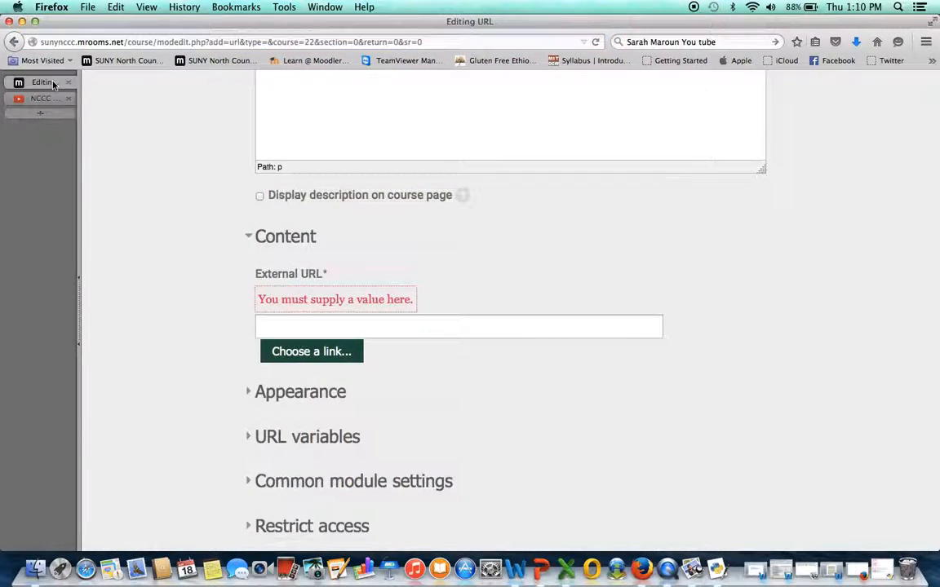
{"action": "left_click", "coordinate": [335, 325]}
{"action": "right_click", "coordinate": [337, 326]}
{"action": "left_click", "coordinate": [363, 382]}
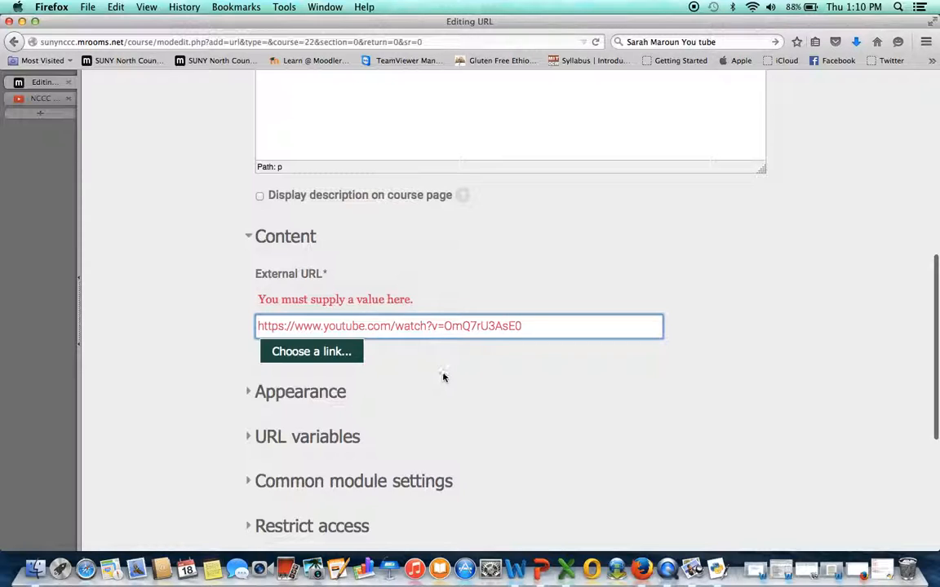
{"action": "left_click", "coordinate": [339, 351]}
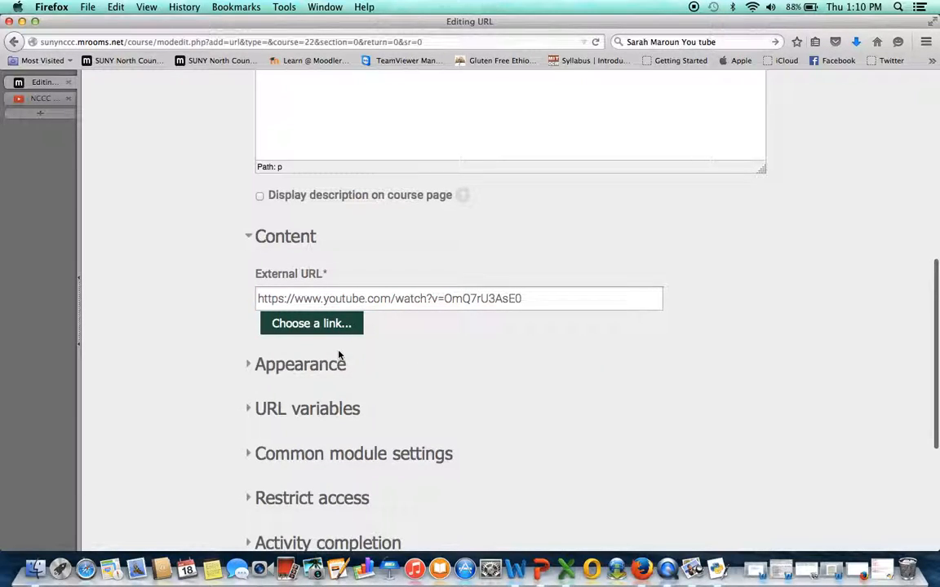
- Review the display options for the video link under Appearance, and save the URL resource, returning to the course page
{"action": "scroll", "coordinate": [340, 359], "scroll_direction": "down", "scroll_amount": 3}
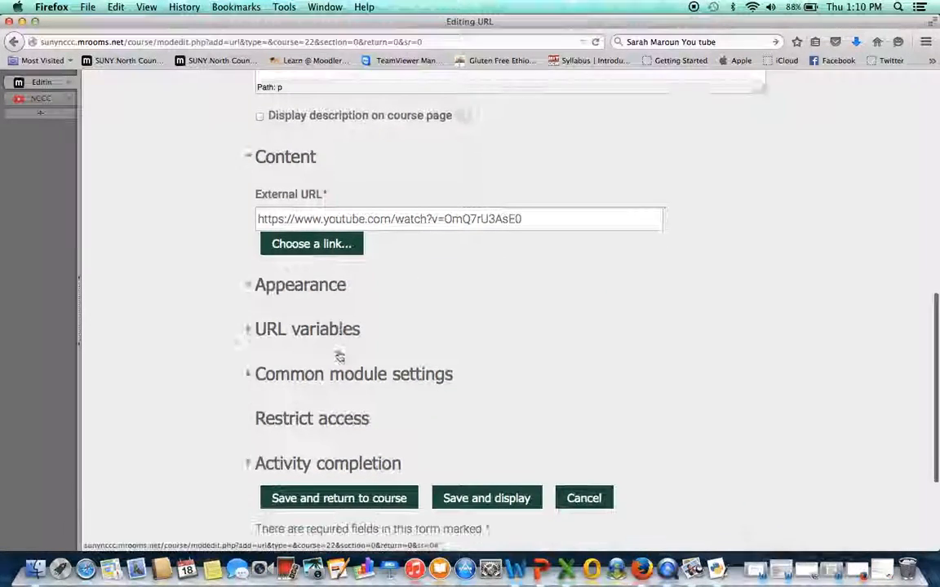
{"action": "left_click", "coordinate": [336, 276]}
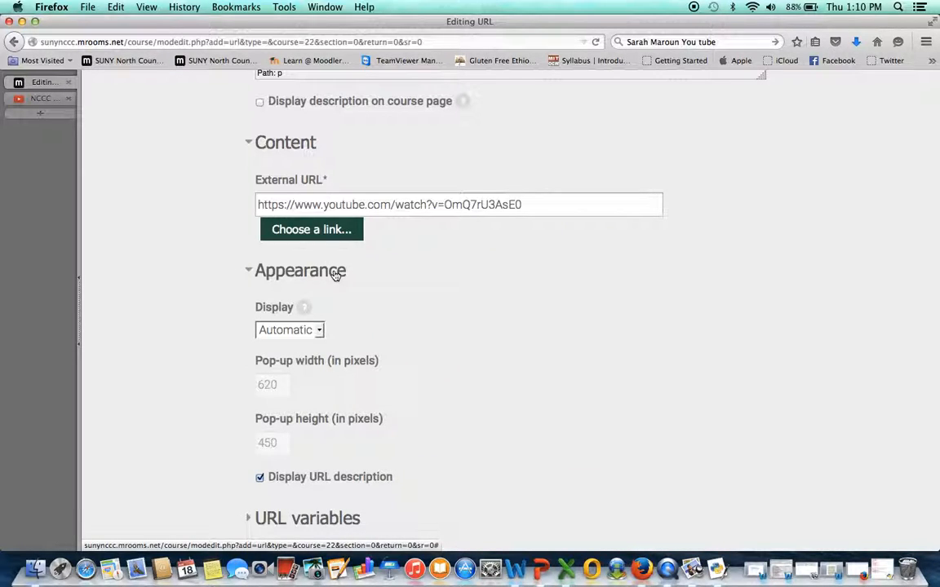
{"action": "scroll", "coordinate": [408, 308], "scroll_direction": "down", "scroll_amount": 2}
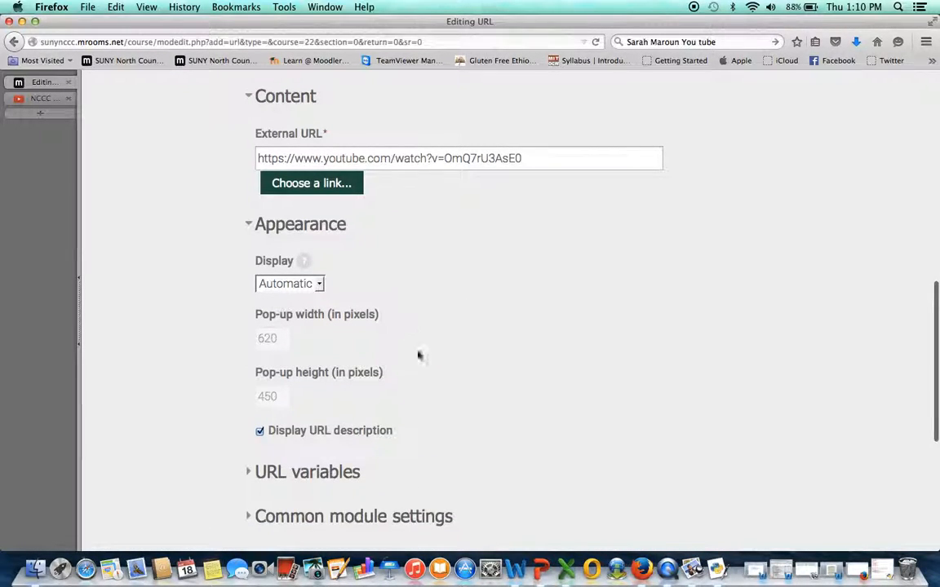
{"action": "left_click", "coordinate": [320, 284]}
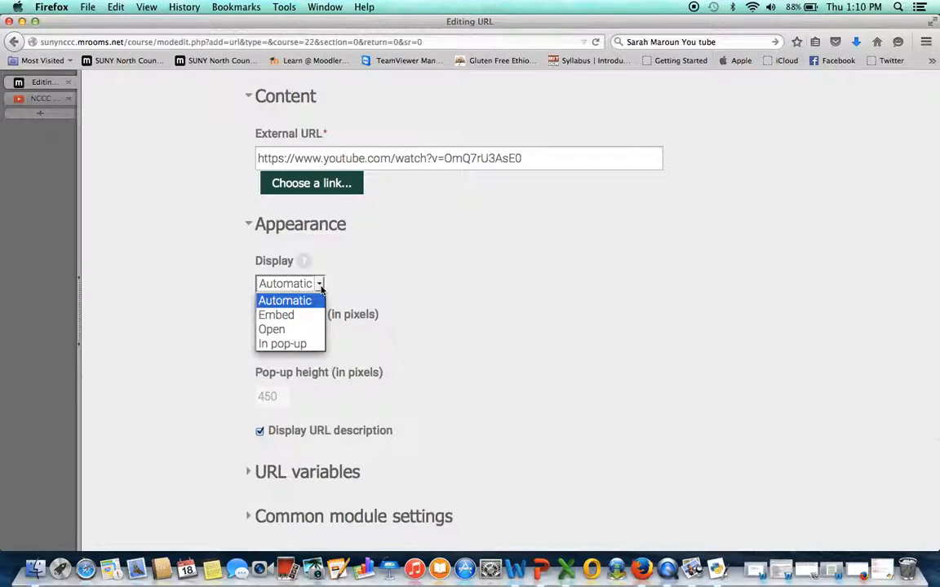
{"action": "left_click", "coordinate": [452, 321]}
{"action": "scroll", "coordinate": [453, 324], "scroll_direction": "down", "scroll_amount": 3}
{"action": "scroll", "coordinate": [453, 324], "scroll_direction": "down", "scroll_amount": 5}
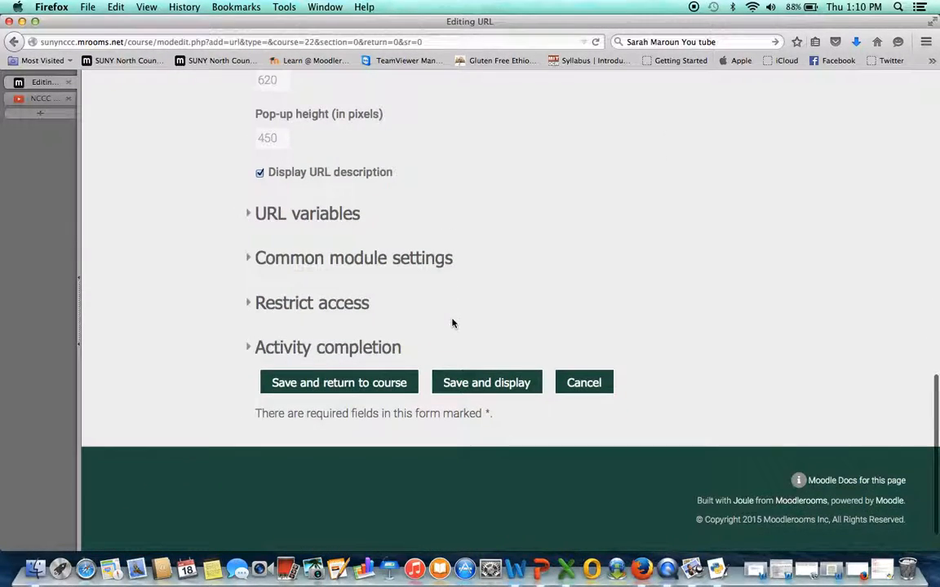
{"action": "left_click", "coordinate": [376, 382]}
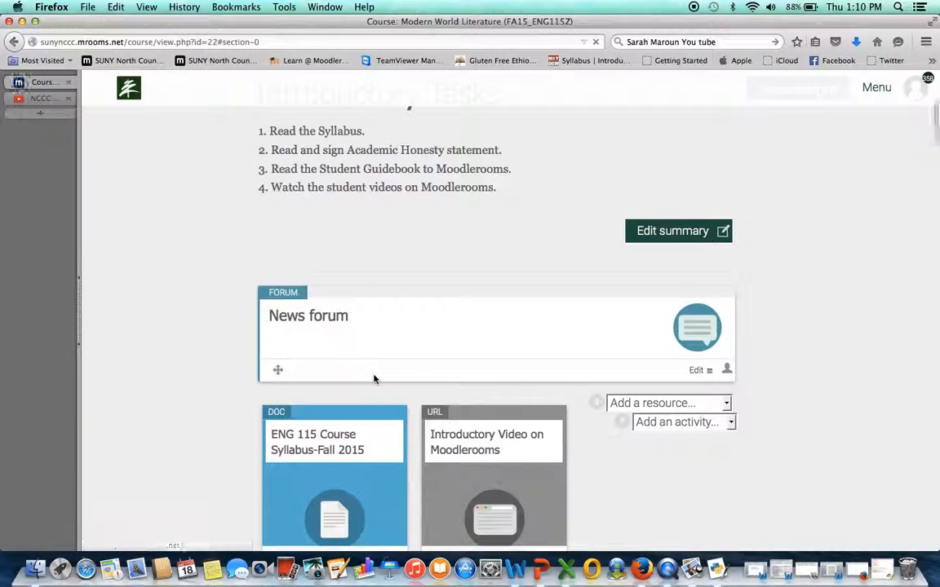
- Examine the sections and positions to which the Introductory Video on Moodlerooms URL can be moved, and close the list without moving it
{"action": "scroll", "coordinate": [587, 482], "scroll_direction": "down", "scroll_amount": 3}
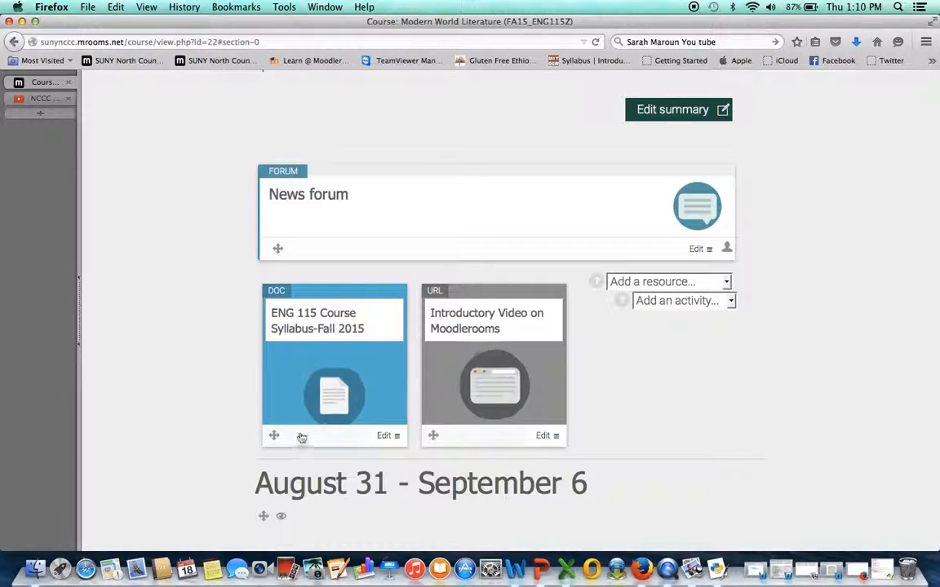
{"action": "left_click", "coordinate": [433, 438]}
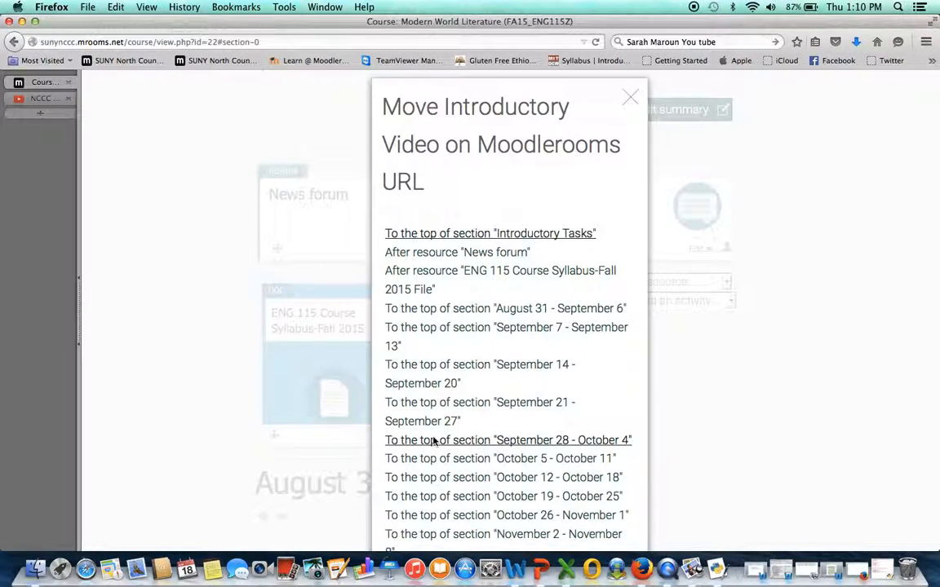
{"action": "scroll", "coordinate": [475, 417], "scroll_direction": "down", "scroll_amount": 1}
{"action": "scroll", "coordinate": [475, 418], "scroll_direction": "down", "scroll_amount": 3}
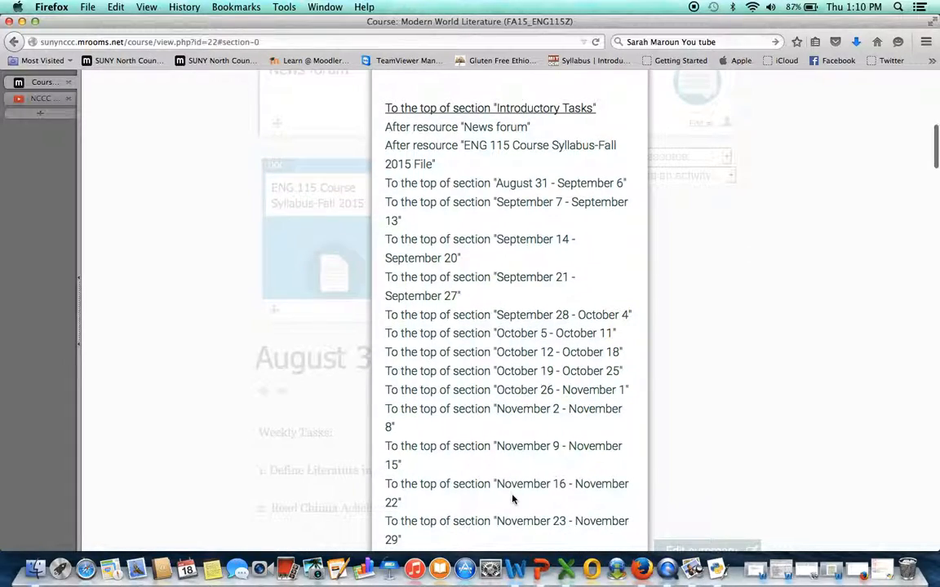
{"action": "scroll", "coordinate": [512, 497], "scroll_direction": "up", "scroll_amount": 2}
{"action": "scroll", "coordinate": [513, 499], "scroll_direction": "up", "scroll_amount": 3}
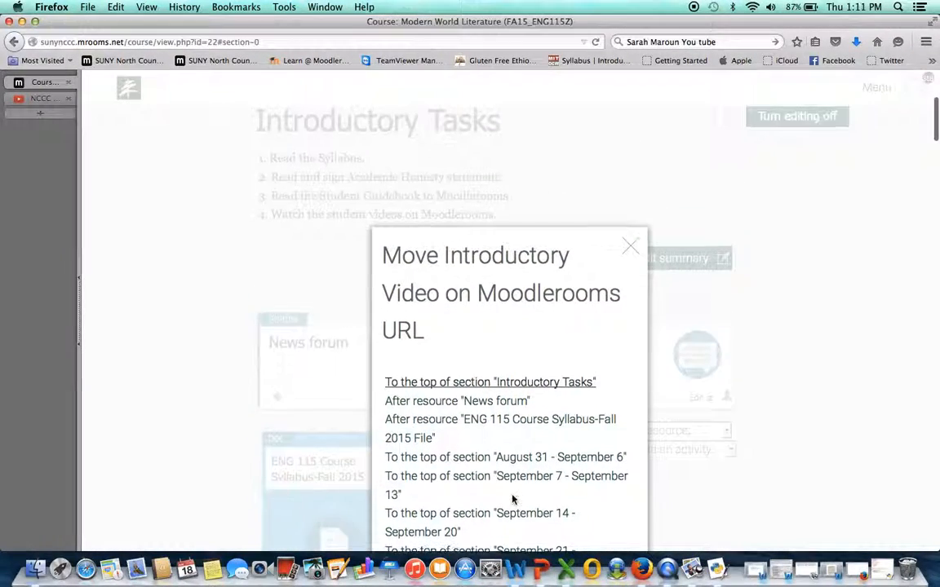
{"action": "scroll", "coordinate": [512, 499], "scroll_direction": "down", "scroll_amount": 2}
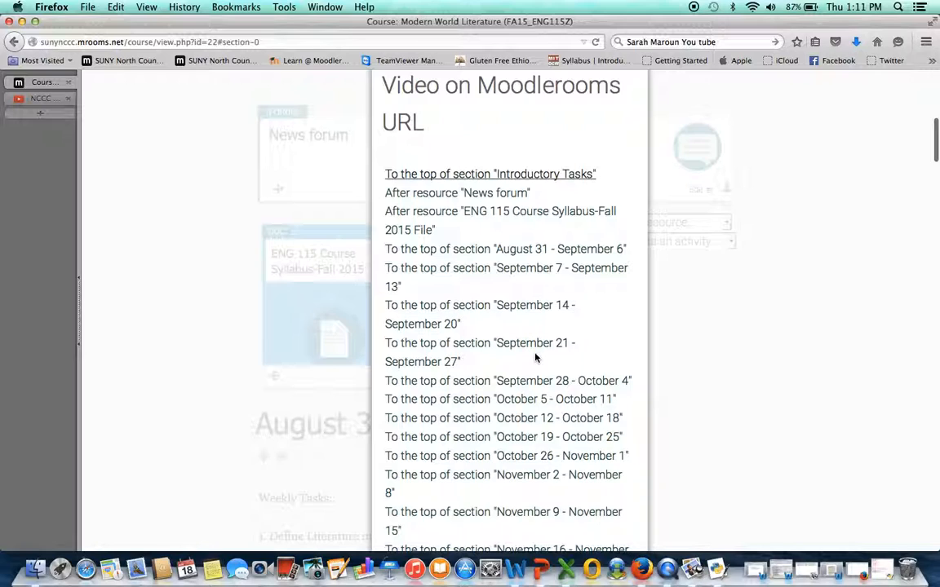
{"action": "scroll", "coordinate": [536, 357], "scroll_direction": "up", "scroll_amount": 4}
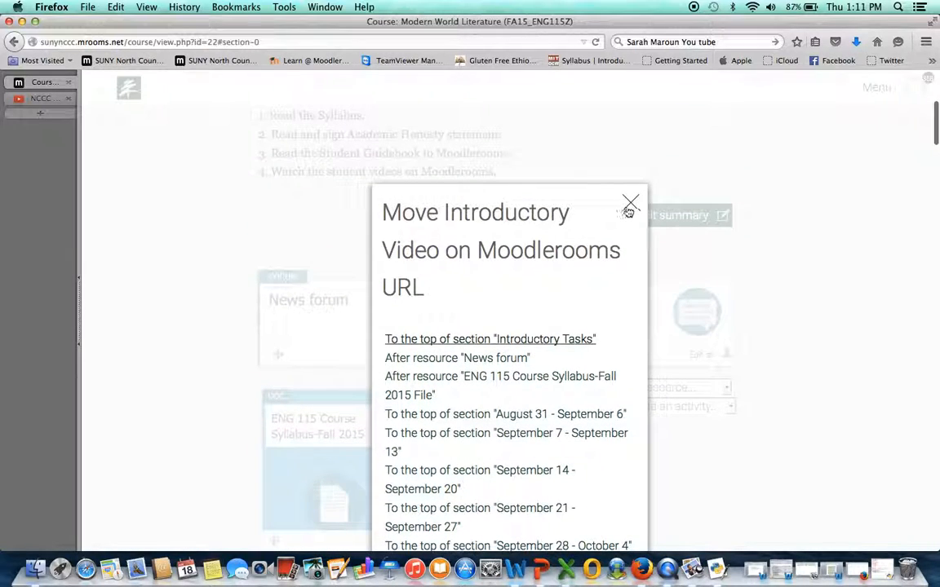
{"action": "left_click", "coordinate": [629, 203]}
- Start adding an Assignment activity to the Introductory Tasks section
{"action": "scroll", "coordinate": [688, 462], "scroll_direction": "down", "scroll_amount": 3}
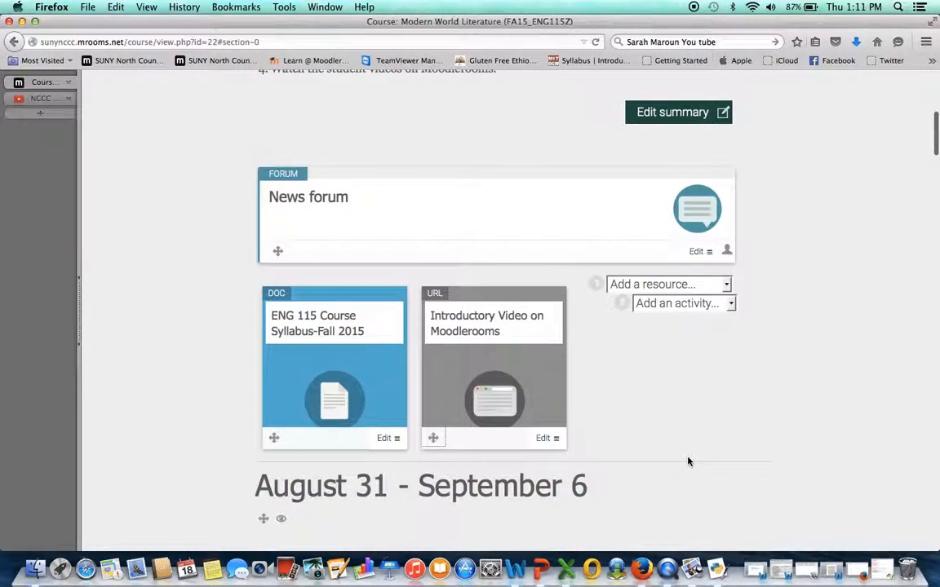
{"action": "left_click", "coordinate": [731, 305]}
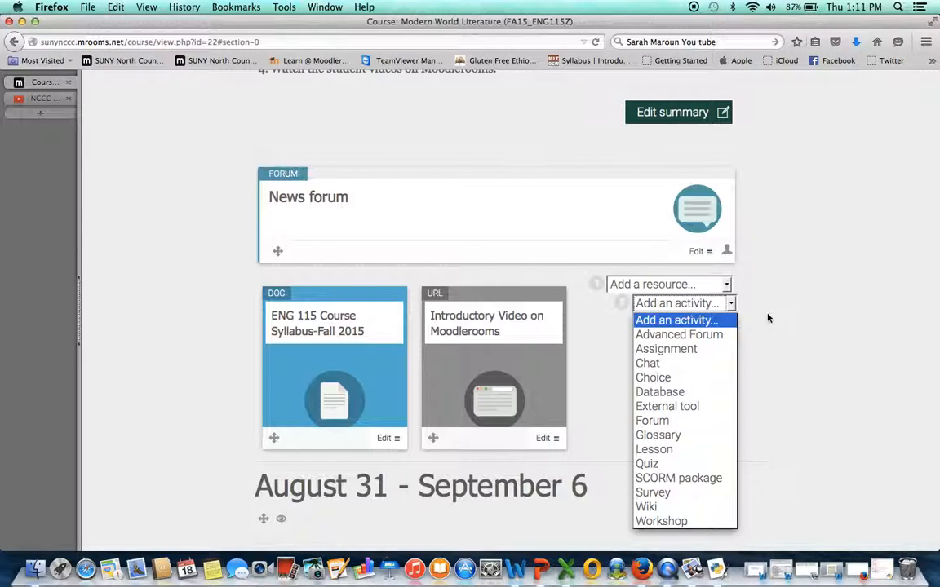
{"action": "left_click", "coordinate": [732, 349]}
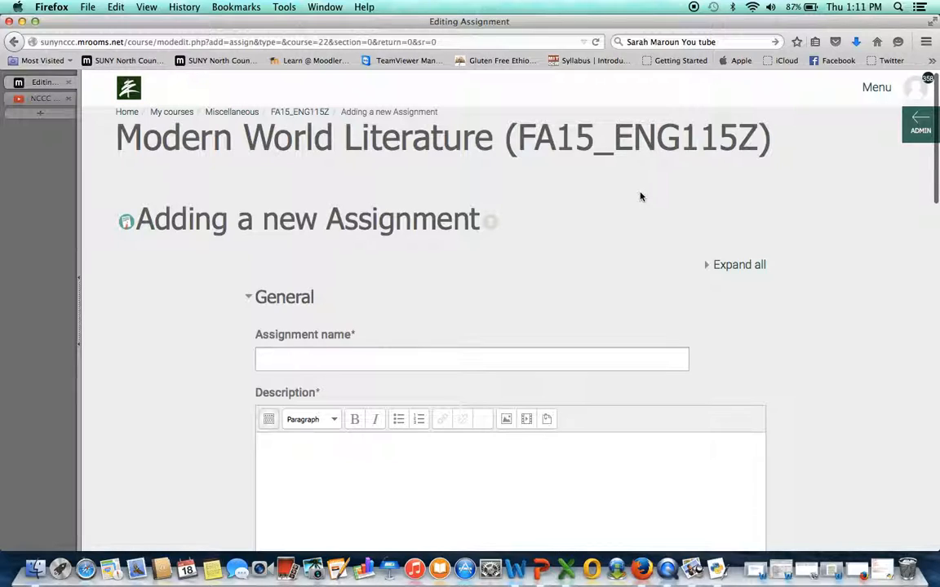
- Read the built-in help on what the Assignment activity does, and close it
{"action": "left_click", "coordinate": [491, 227]}
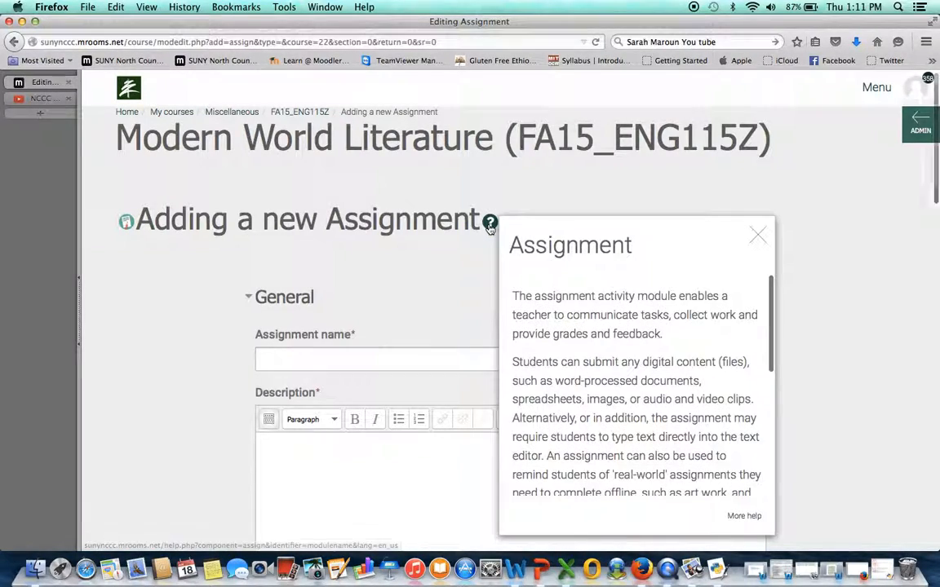
{"action": "scroll", "coordinate": [594, 369], "scroll_direction": "down", "scroll_amount": 5}
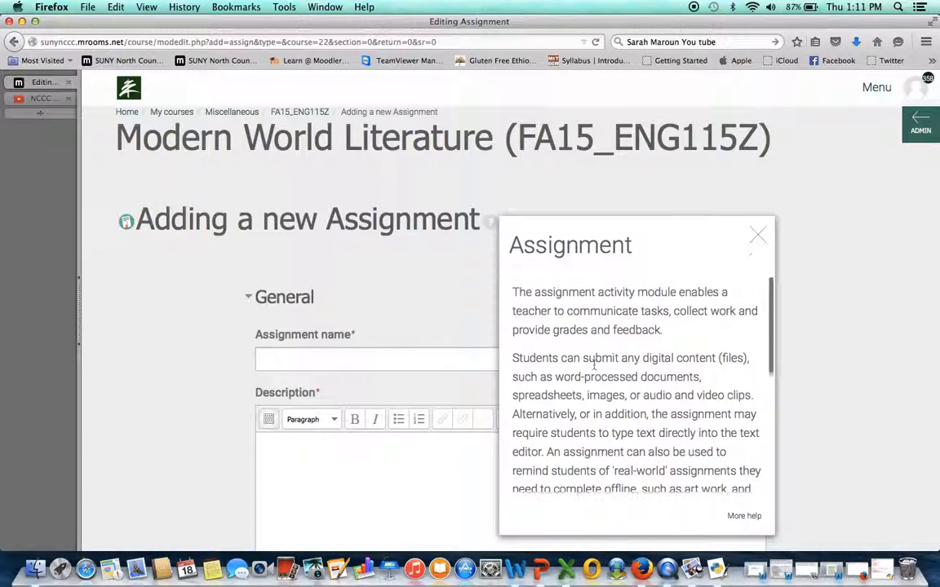
{"action": "scroll", "coordinate": [594, 369], "scroll_direction": "down", "scroll_amount": 1}
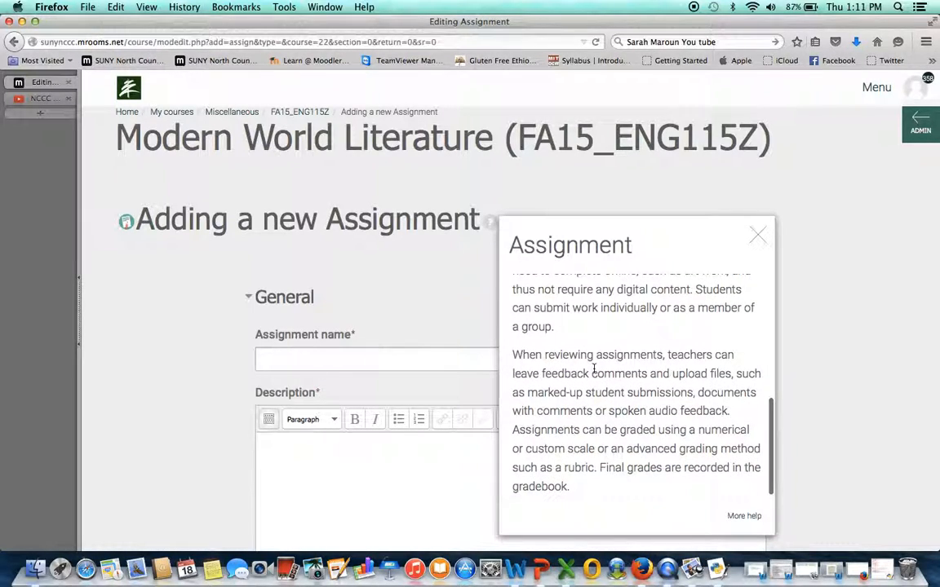
{"action": "scroll", "coordinate": [594, 369], "scroll_direction": "up", "scroll_amount": 6}
{"action": "left_click", "coordinate": [759, 236]}
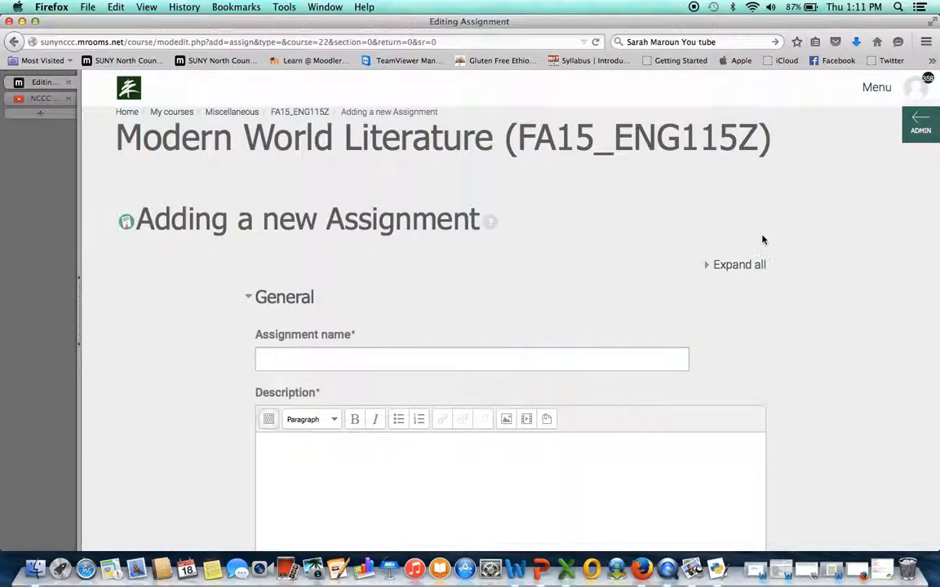
- Name the new assignment "Assignment #1"
{"action": "scroll", "coordinate": [776, 308], "scroll_direction": "down", "scroll_amount": 4}
{"action": "left_click", "coordinate": [574, 199]}
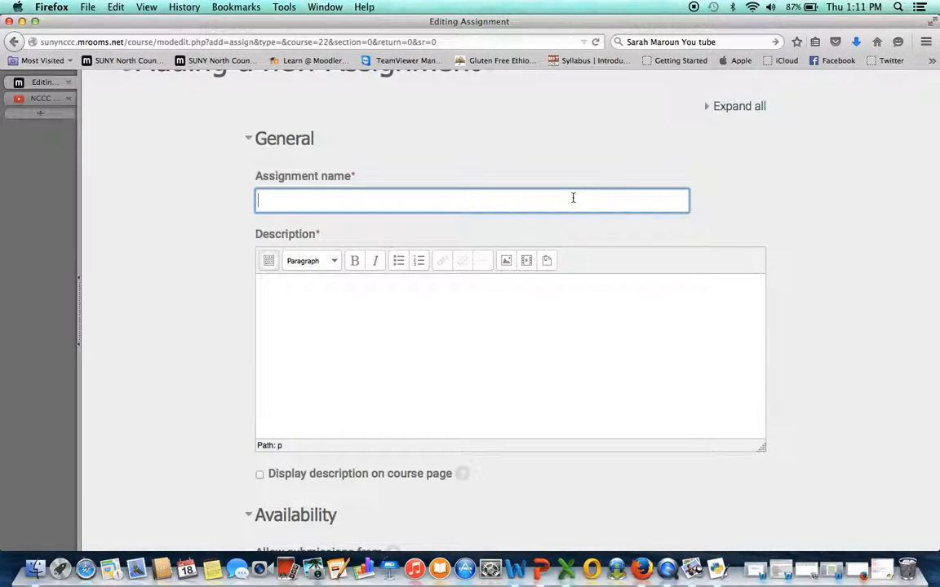
{"action": "type", "text": "Assignment #1"}
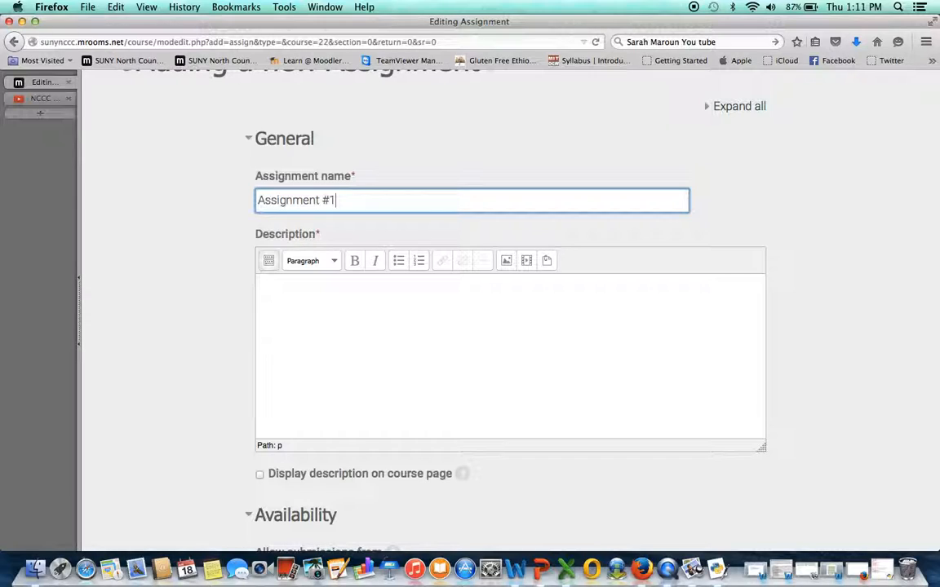
- Enter the description 'Read the first chapter and answer questions in a document titled, "Assignment #1."' and enable displaying it on the course page
{"action": "left_click", "coordinate": [432, 305]}
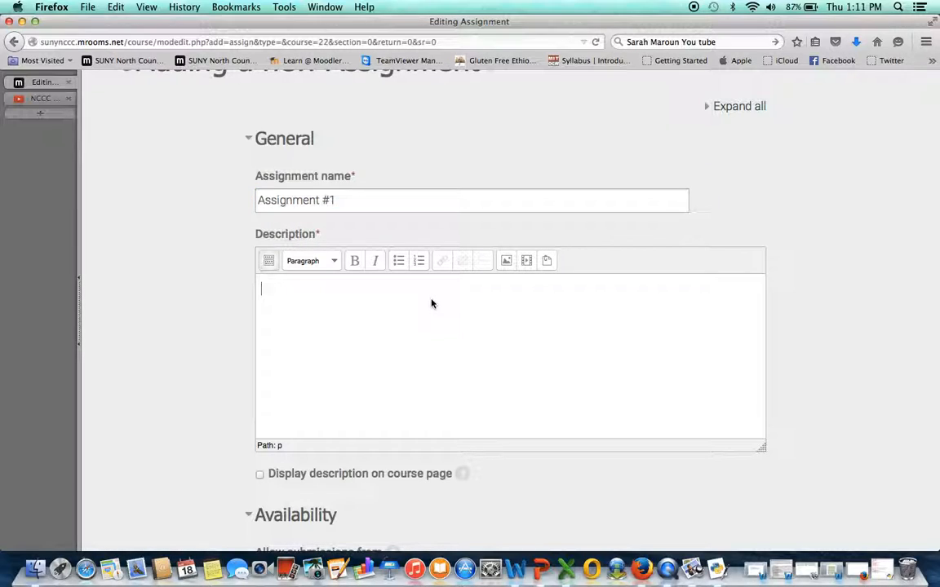
{"action": "type", "text": "Read teh fir"}
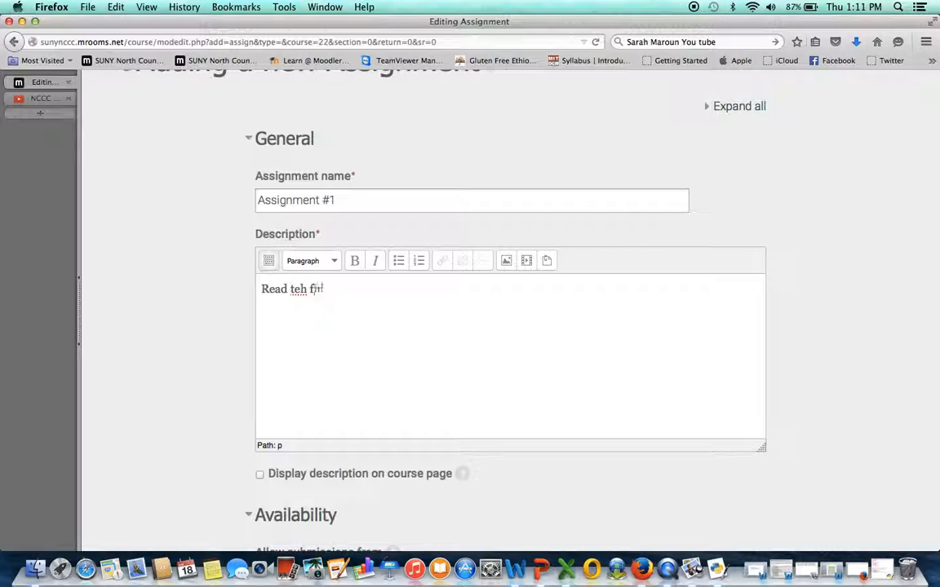
{"action": "key", "text": "BackSpace"}
{"action": "key", "text": "BackSpace"}
{"action": "type", "text": "he first chapter and answer q"}
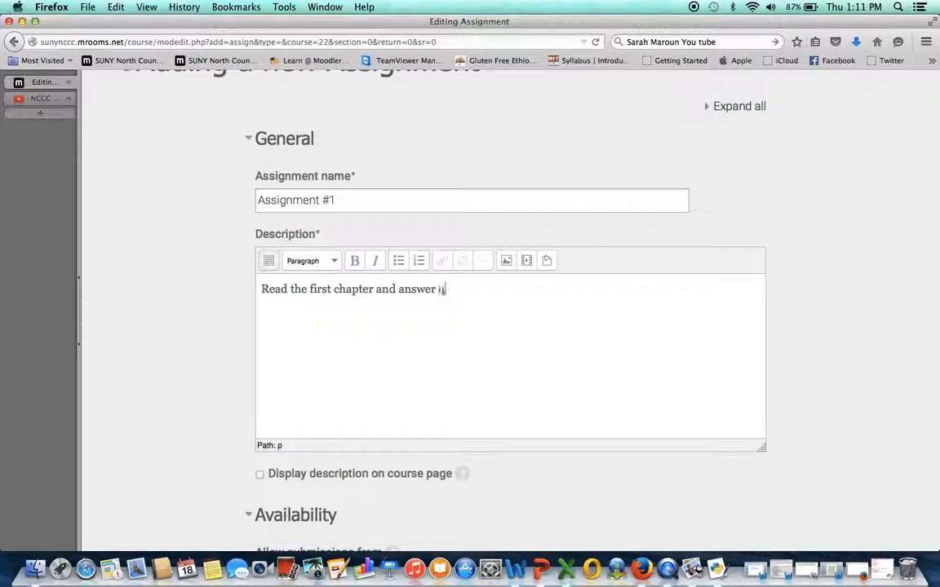
{"action": "type", "text": "euuestions, in a document titled"}
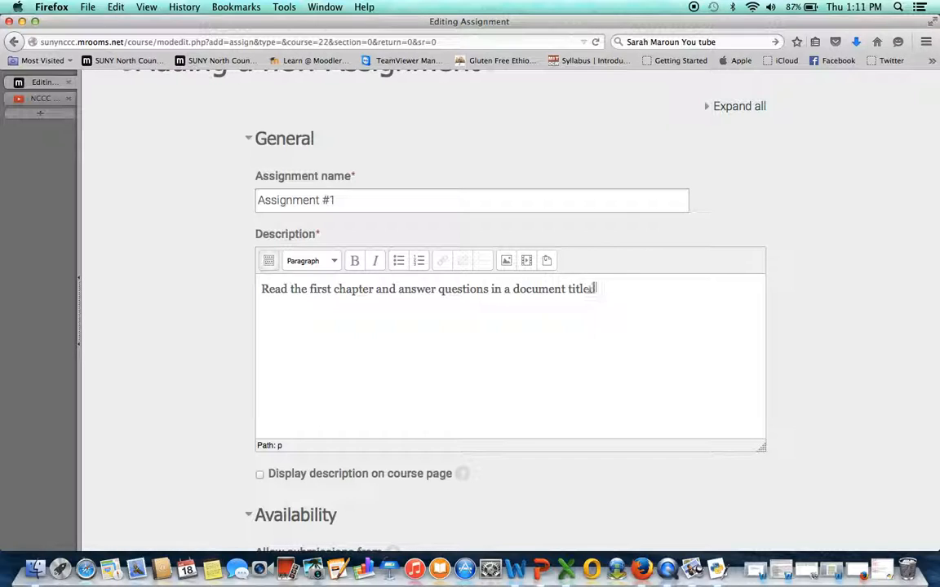
{"action": "type", "text": ", \"Assignment #1."}
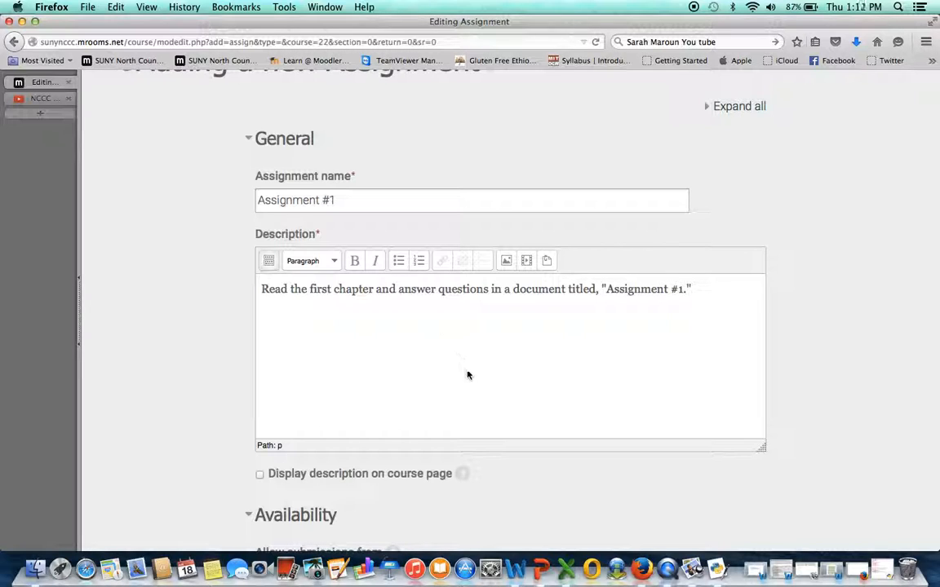
{"action": "scroll", "coordinate": [468, 375], "scroll_direction": "down", "scroll_amount": 3}
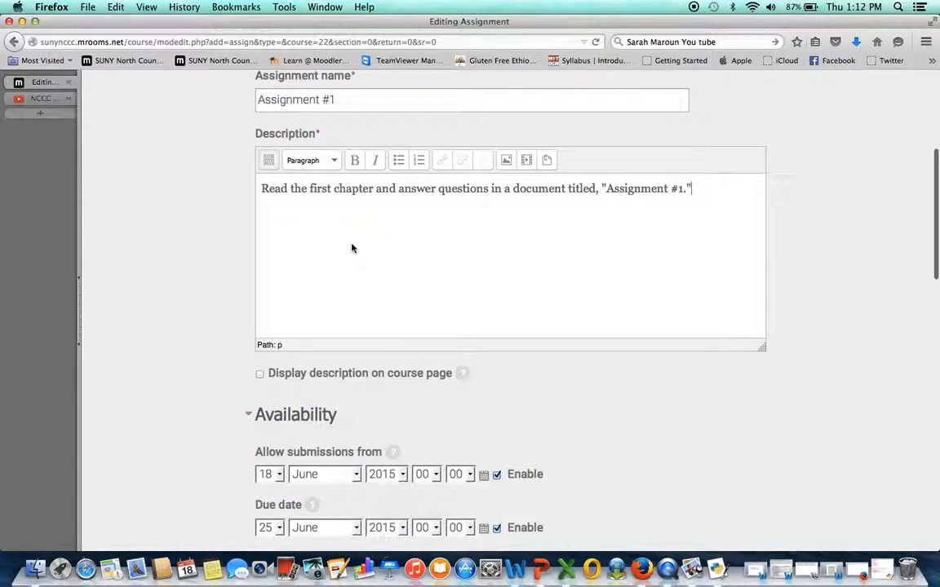
{"action": "left_click", "coordinate": [259, 373]}
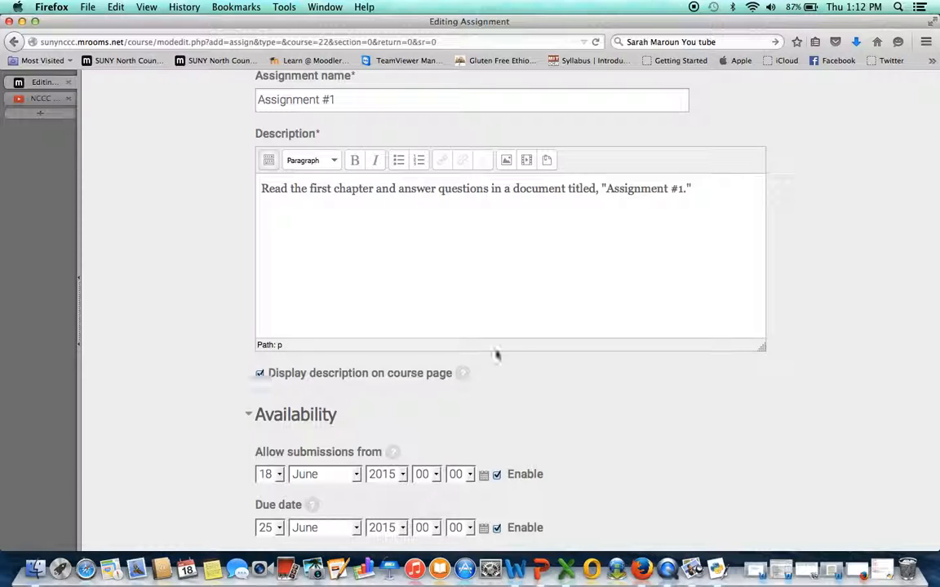
- Set the date from which submissions are allowed to 3 September
{"action": "scroll", "coordinate": [592, 363], "scroll_direction": "down", "scroll_amount": 6}
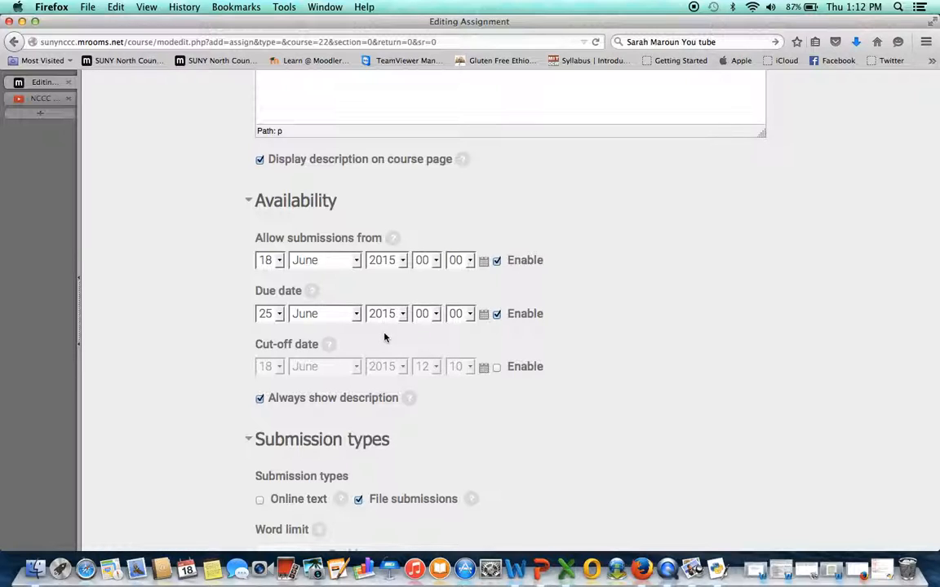
{"action": "left_click", "coordinate": [279, 261]}
{"action": "scroll", "coordinate": [265, 324], "scroll_direction": "down", "scroll_amount": 4}
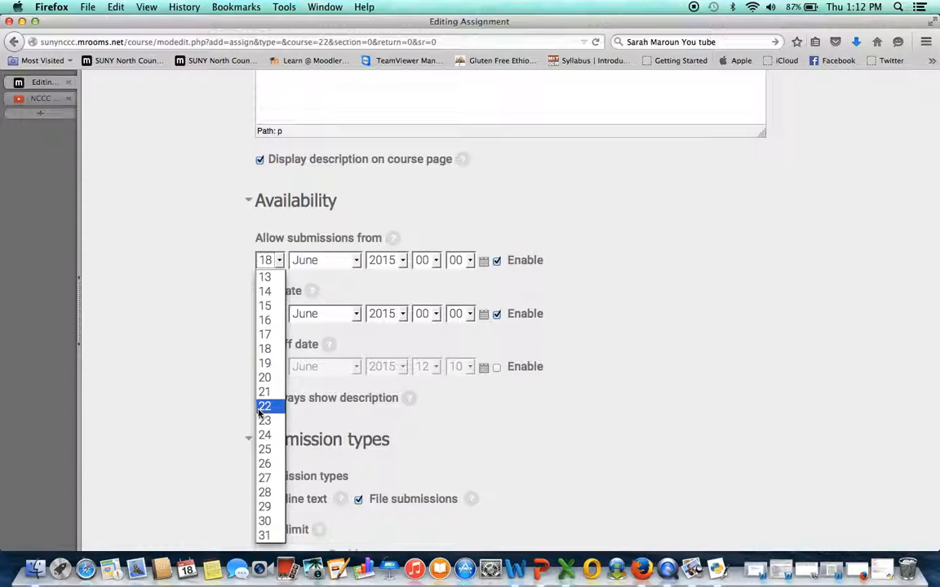
{"action": "scroll", "coordinate": [265, 359], "scroll_direction": "up", "scroll_amount": 2}
{"action": "scroll", "coordinate": [264, 354], "scroll_direction": "up", "scroll_amount": 4}
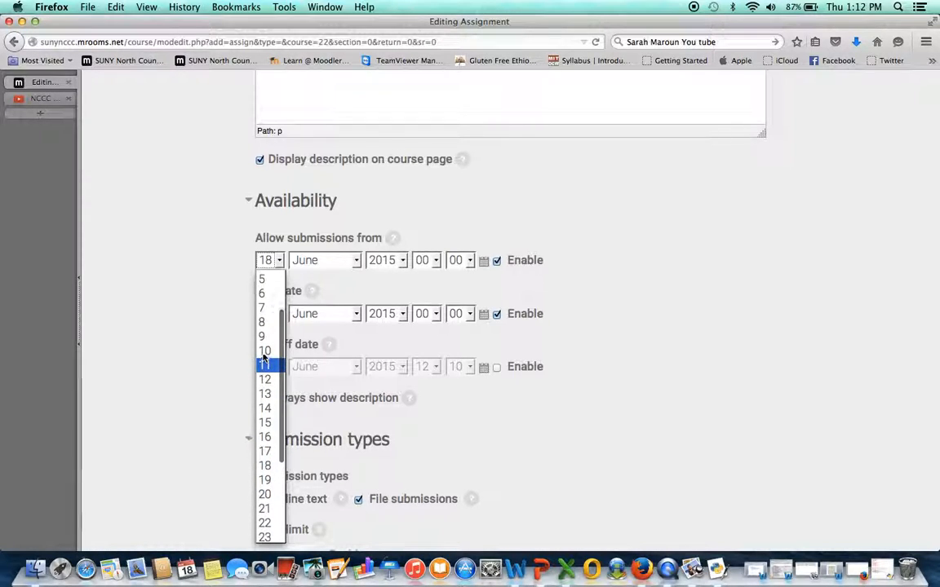
{"action": "left_click", "coordinate": [261, 305]}
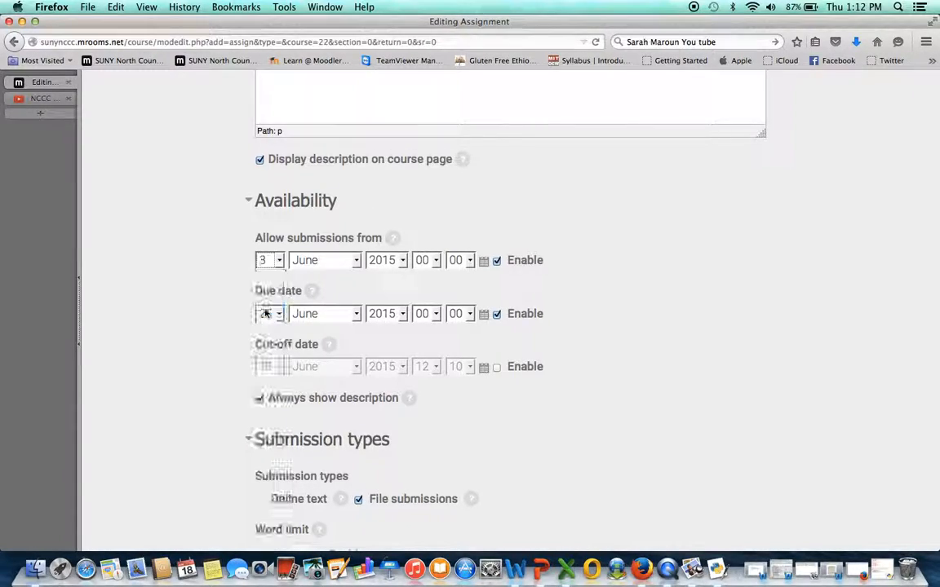
{"action": "left_click", "coordinate": [356, 261]}
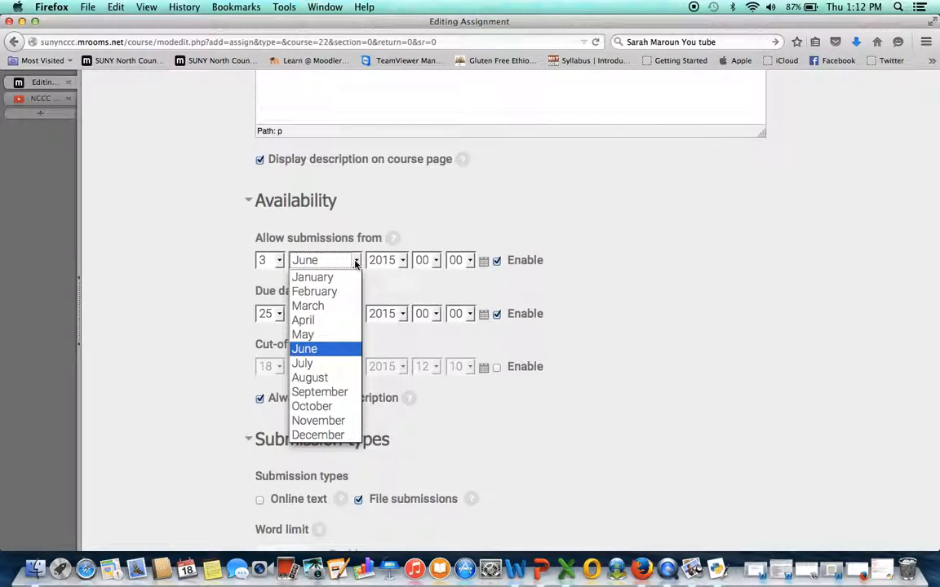
{"action": "left_click", "coordinate": [320, 392]}
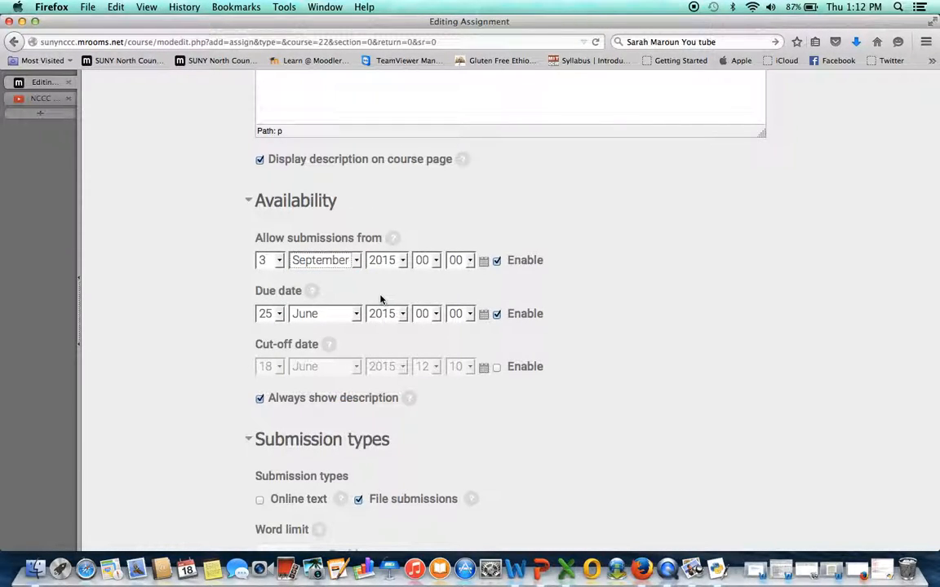
- Set the assignment's due date to 7 September
{"action": "left_click", "coordinate": [279, 314]}
{"action": "scroll", "coordinate": [265, 384], "scroll_direction": "up", "scroll_amount": 5}
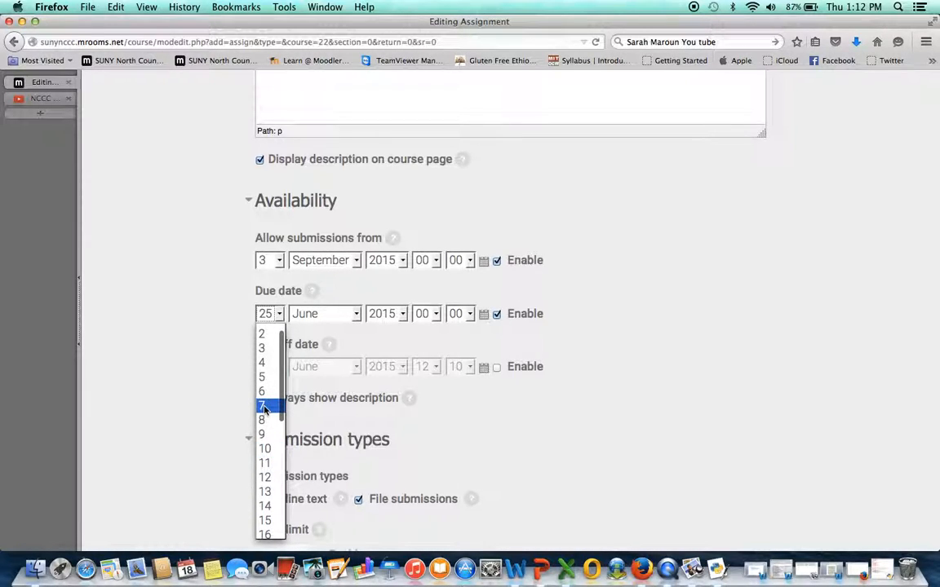
{"action": "left_click", "coordinate": [261, 407]}
{"action": "left_click", "coordinate": [357, 317]}
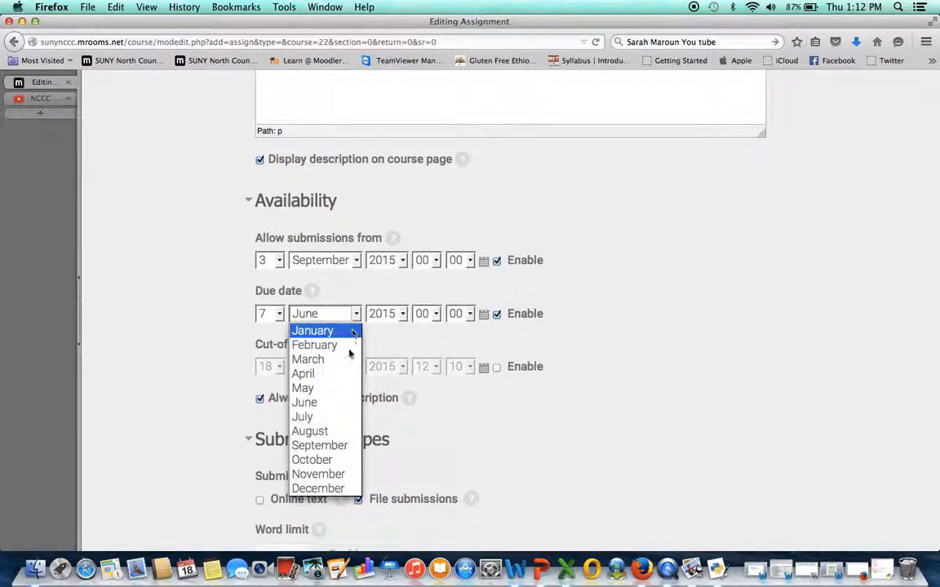
{"action": "left_click", "coordinate": [320, 446]}
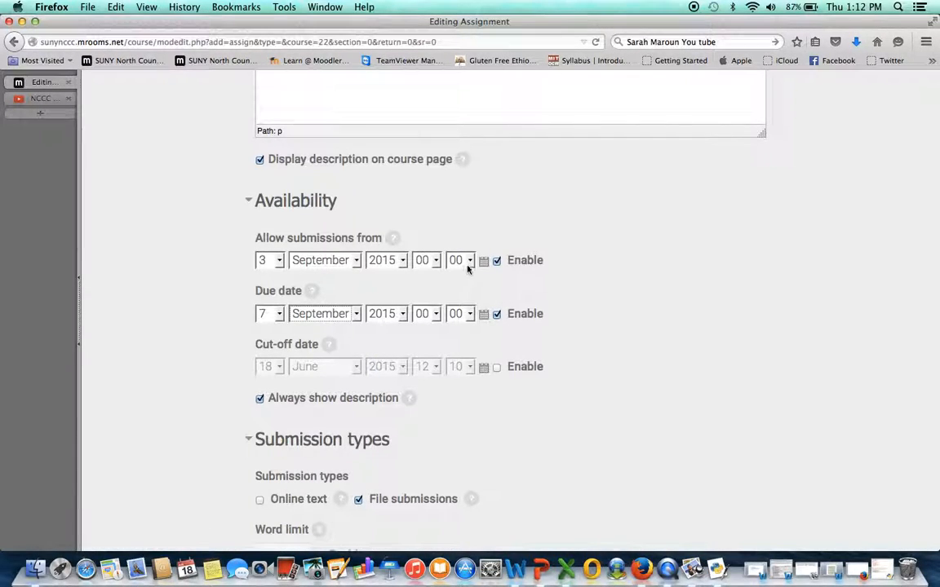
- Set the time from which submissions are allowed to 23:55
{"action": "left_click", "coordinate": [435, 261]}
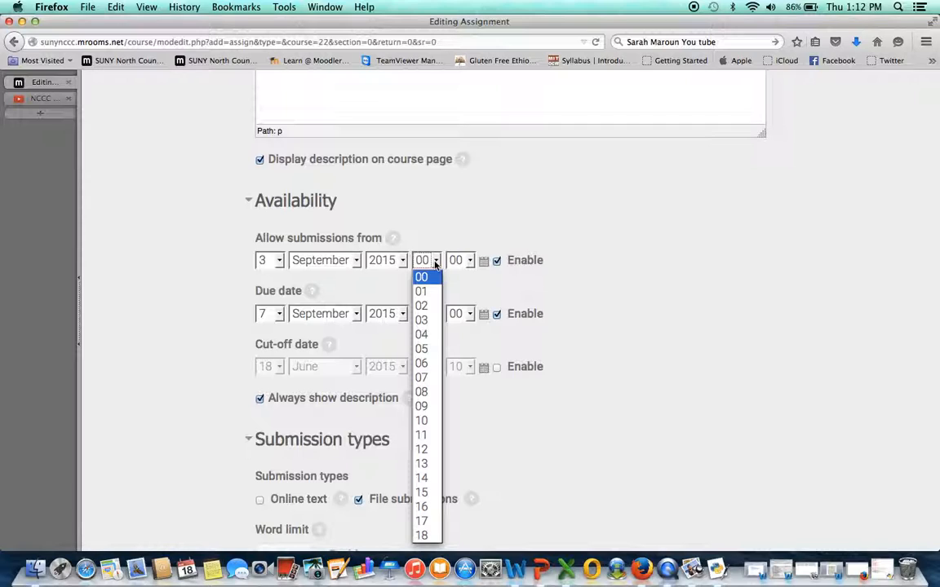
{"action": "scroll", "coordinate": [433, 372], "scroll_direction": "down", "scroll_amount": 3}
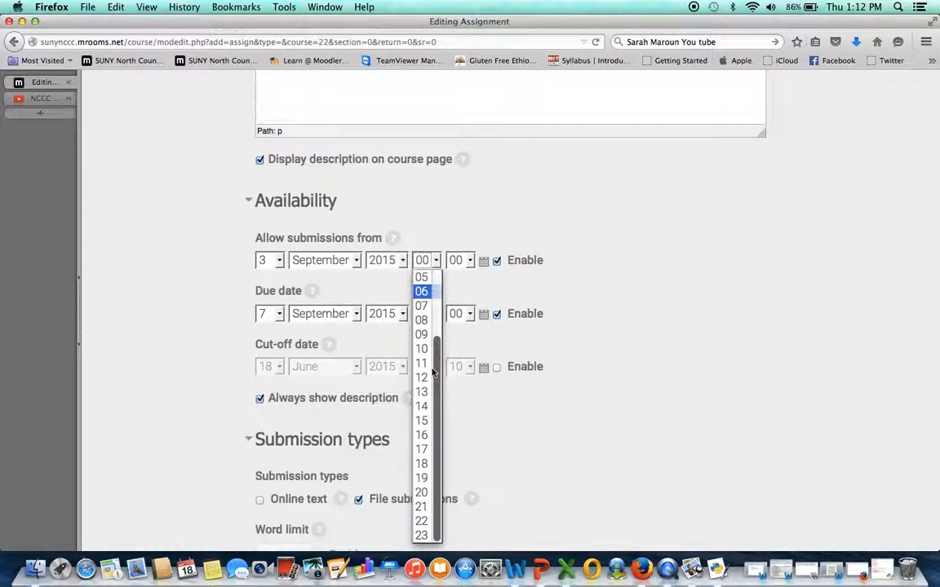
{"action": "left_click", "coordinate": [422, 535]}
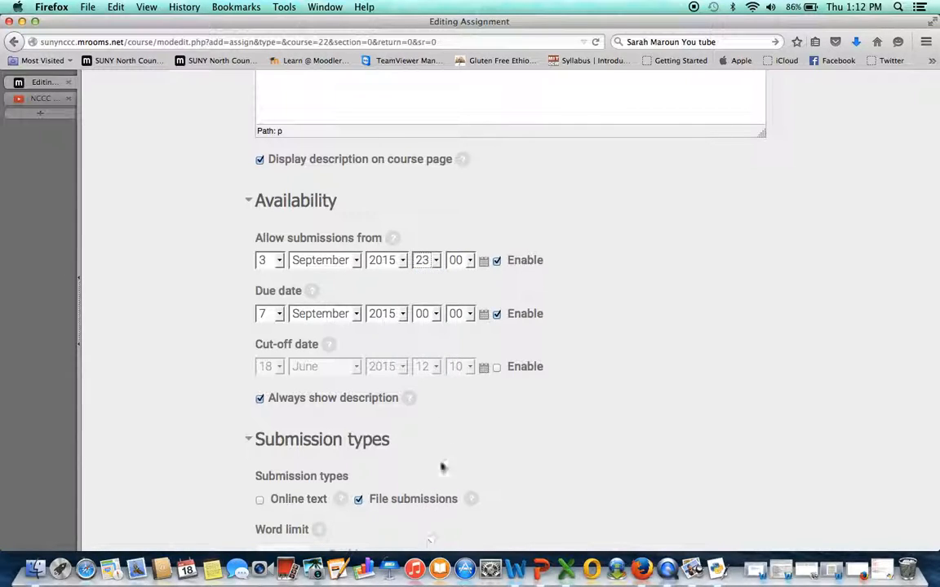
{"action": "left_click", "coordinate": [470, 261]}
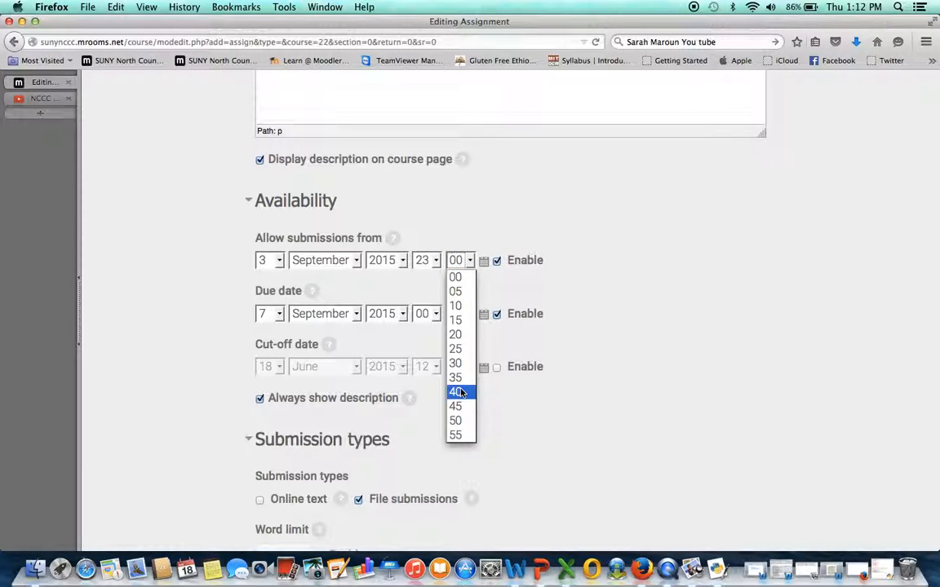
{"action": "left_click", "coordinate": [456, 434]}
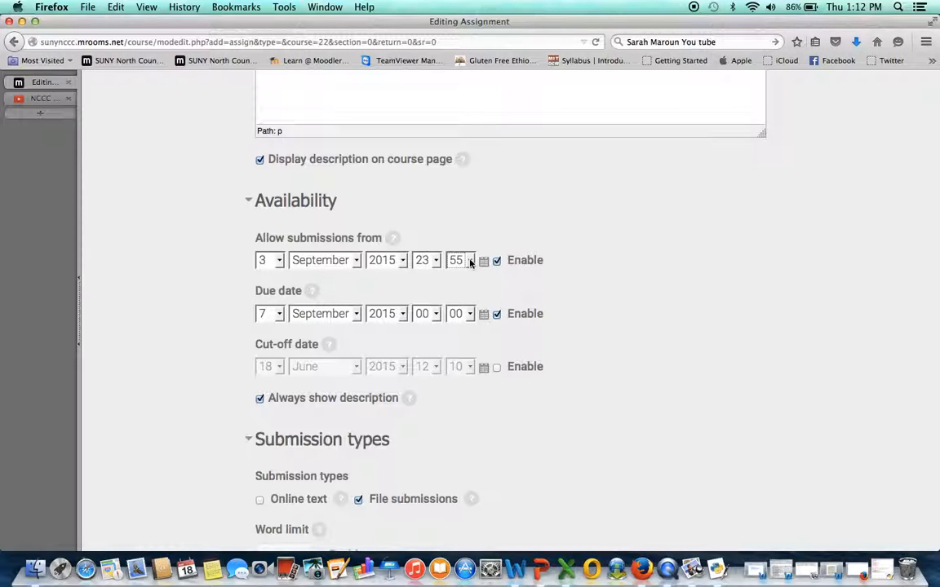
- Set the due time of the assignment to 23:55
{"action": "left_click", "coordinate": [427, 315]}
{"action": "scroll", "coordinate": [425, 449], "scroll_direction": "down", "scroll_amount": 3}
{"action": "left_click", "coordinate": [420, 531]}
{"action": "left_click", "coordinate": [471, 315]}
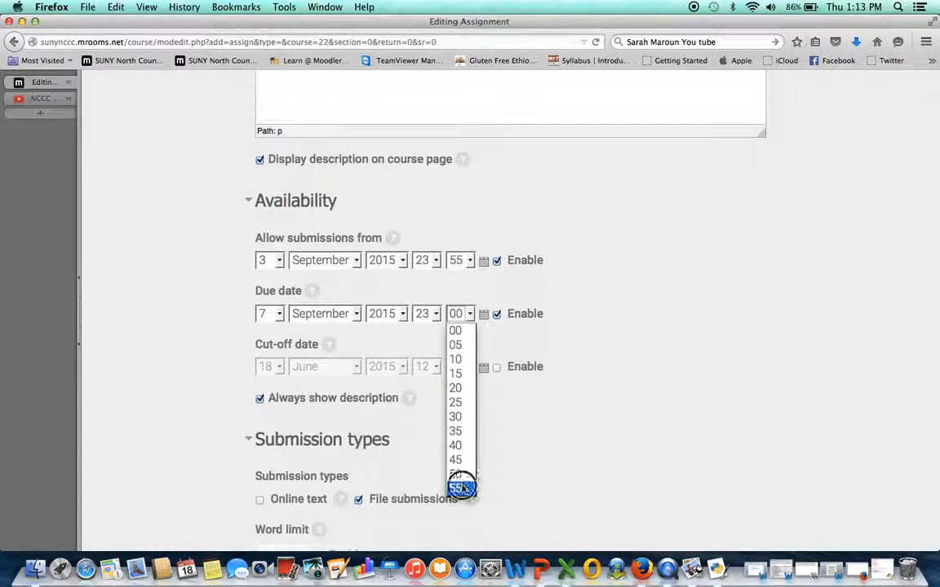
{"action": "left_click", "coordinate": [462, 491]}
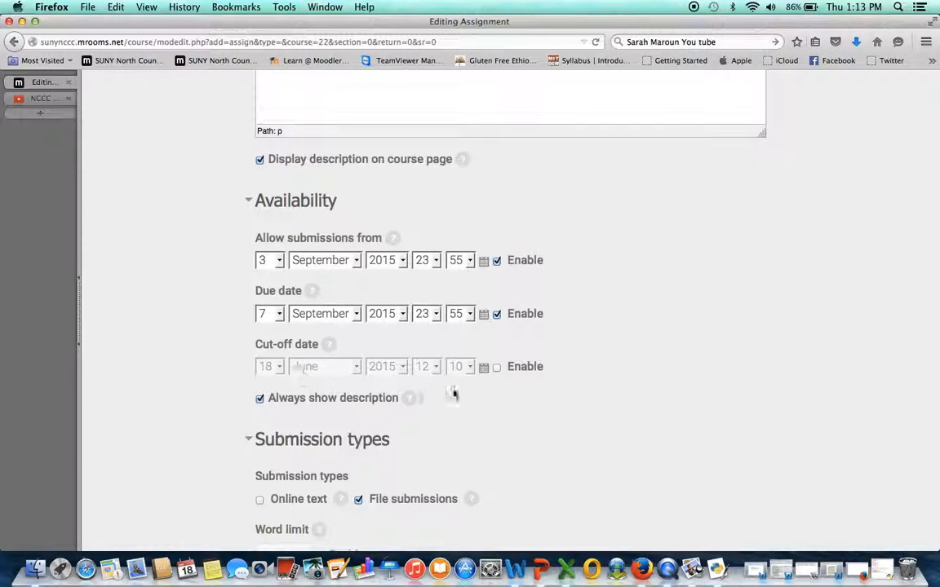
- Enable the assignment's cut-off date and set it to 10 September 2015
{"action": "left_click", "coordinate": [496, 367]}
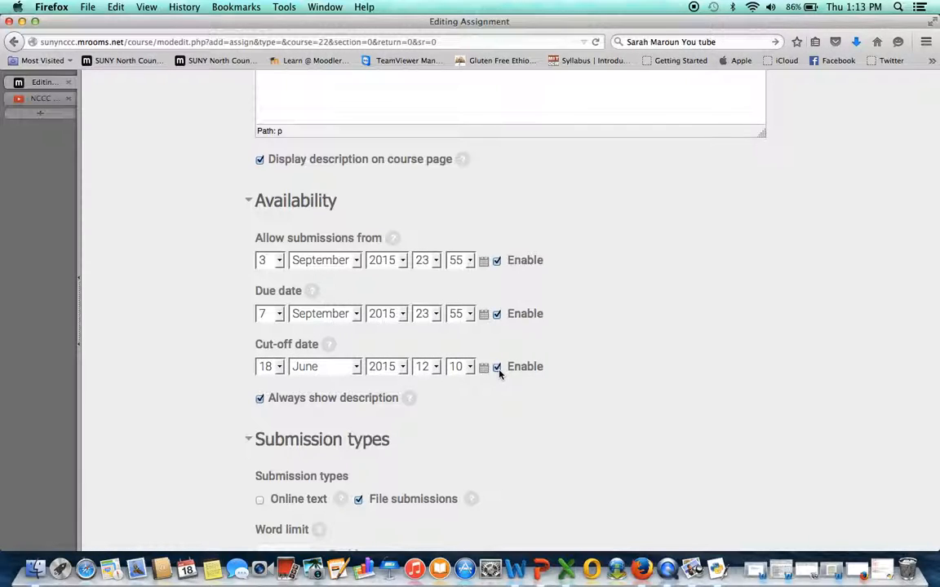
{"action": "left_click", "coordinate": [278, 367]}
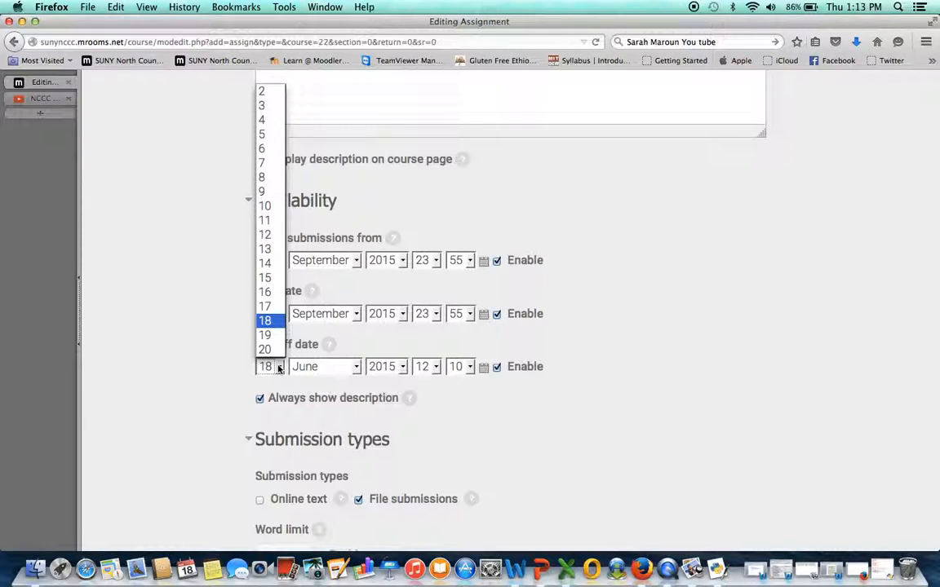
{"action": "left_click", "coordinate": [268, 205]}
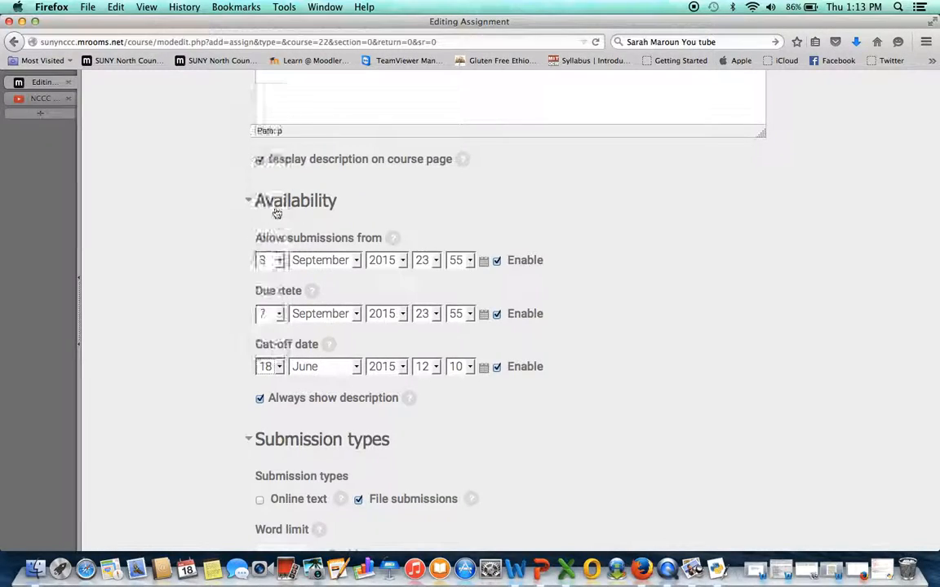
{"action": "left_click", "coordinate": [356, 367]}
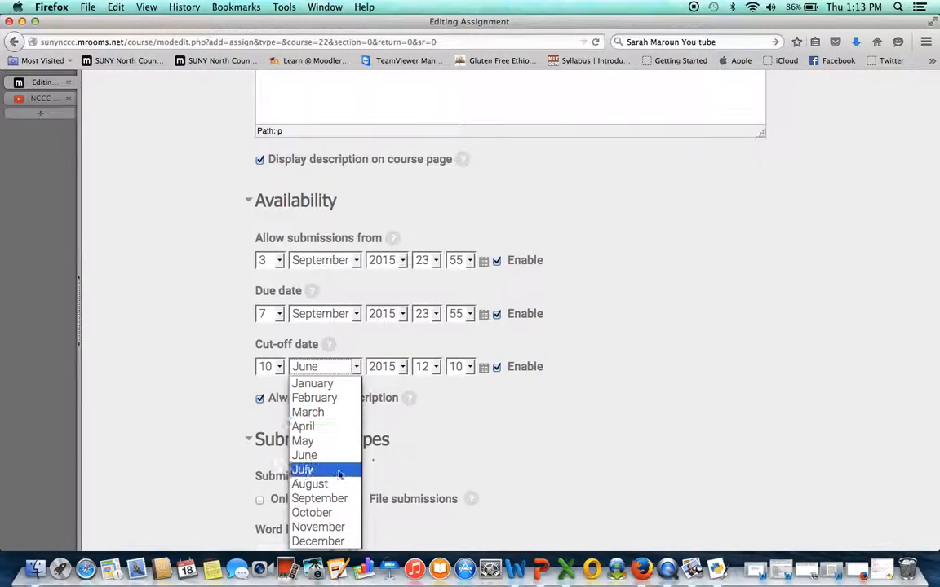
{"action": "left_click", "coordinate": [339, 499]}
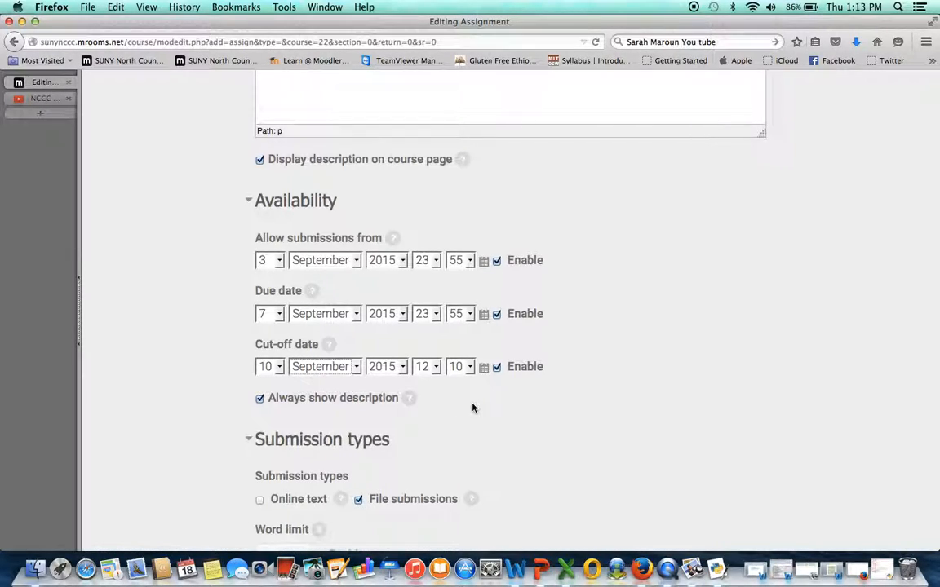
- Set the time of the assignment's cut-off date to 23:55
{"action": "left_click", "coordinate": [438, 373]}
{"action": "scroll", "coordinate": [423, 245], "scroll_direction": "down", "scroll_amount": 3}
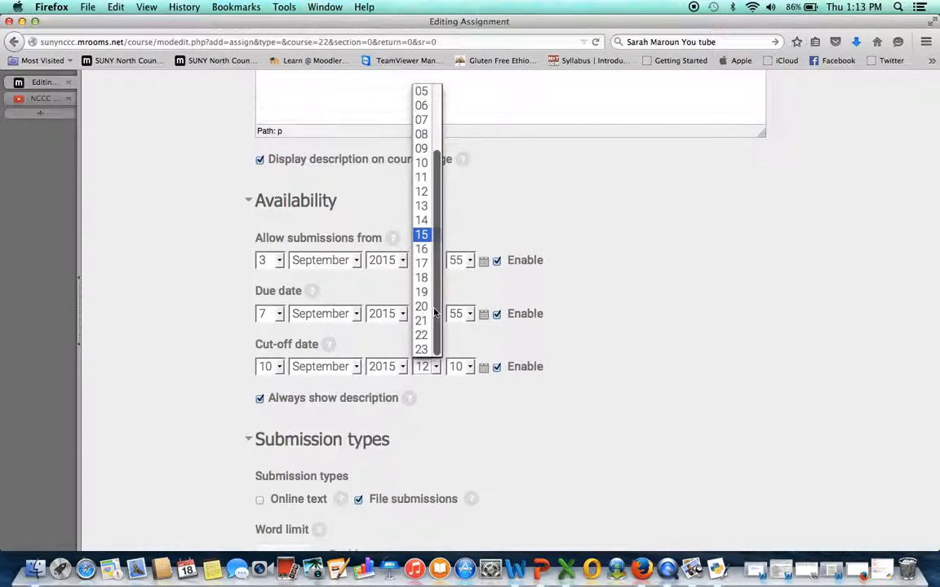
{"action": "left_click", "coordinate": [424, 346]}
{"action": "left_click", "coordinate": [470, 367]}
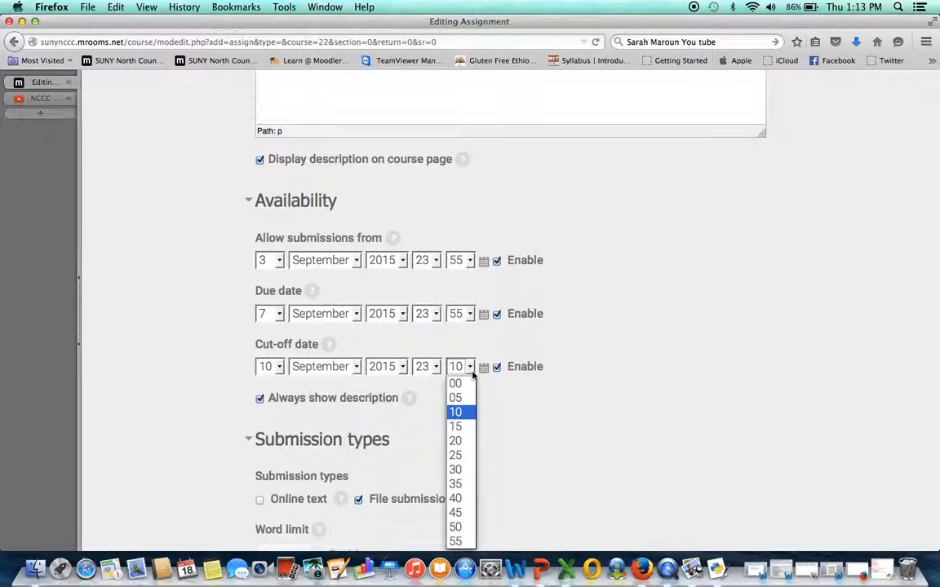
{"action": "left_click", "coordinate": [457, 522]}
{"action": "left_click", "coordinate": [553, 393]}
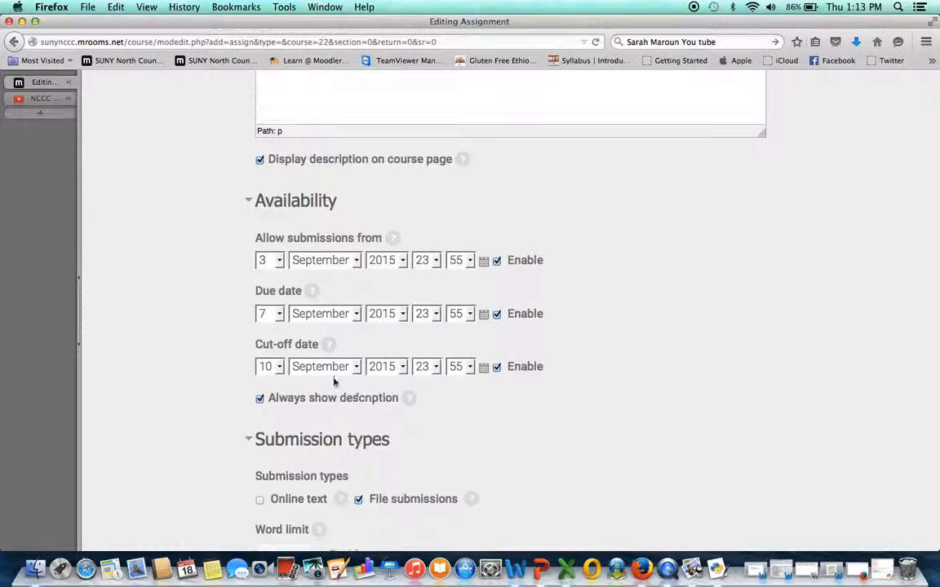
- Allow online text submissions alongside file submissions for the assignment, leaving the word limit disabled
{"action": "scroll", "coordinate": [479, 417], "scroll_direction": "down", "scroll_amount": 5}
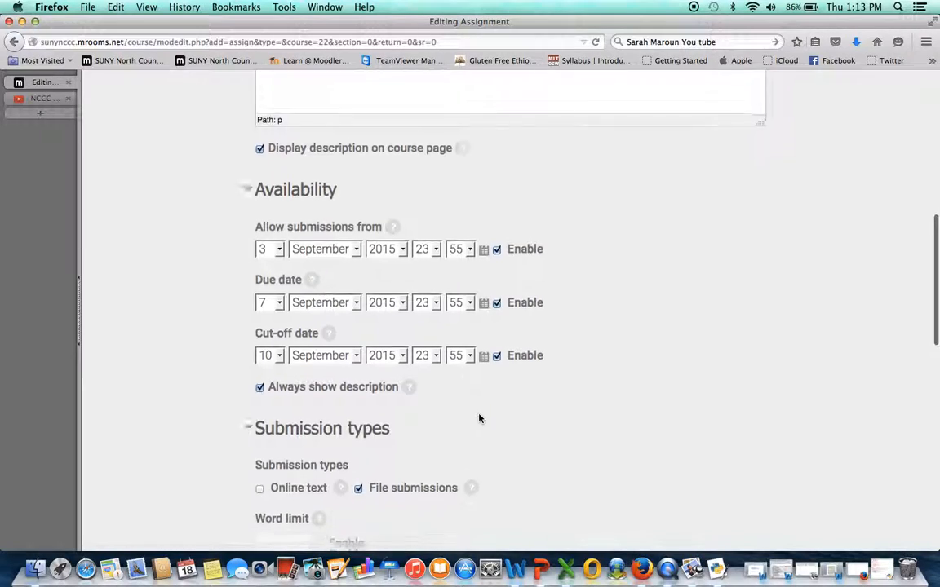
{"action": "scroll", "coordinate": [479, 418], "scroll_direction": "down", "scroll_amount": 2}
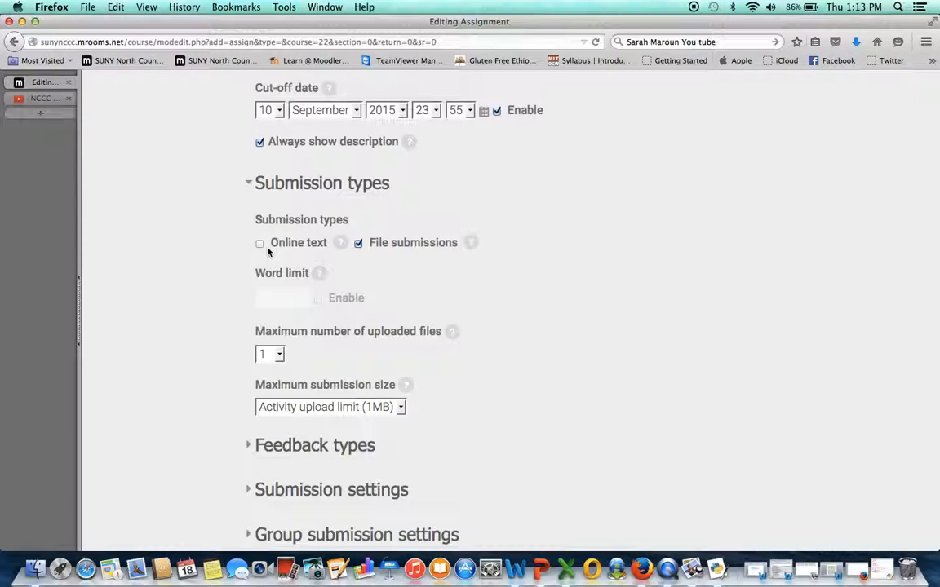
{"action": "scroll", "coordinate": [306, 258], "scroll_direction": "up", "scroll_amount": 2}
{"action": "scroll", "coordinate": [305, 260], "scroll_direction": "up", "scroll_amount": 8}
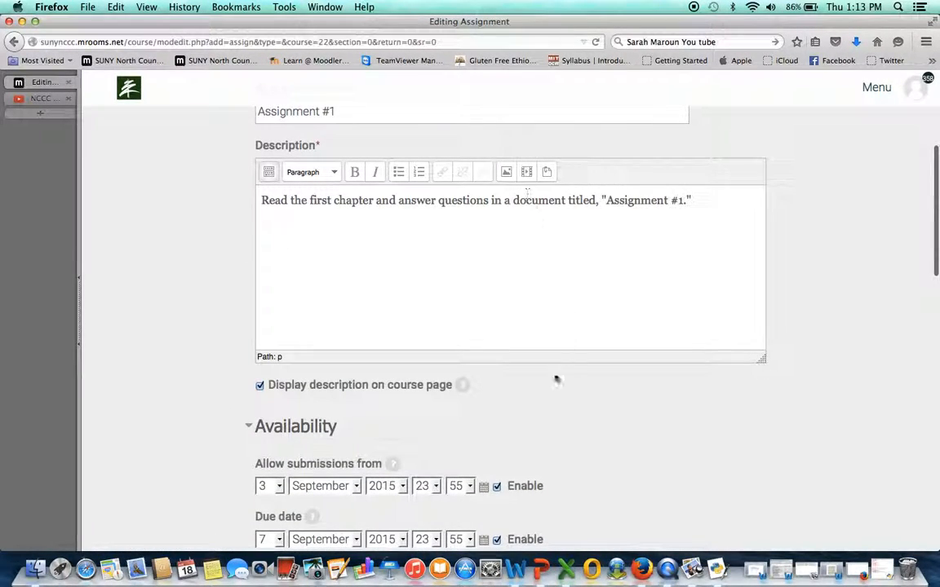
{"action": "scroll", "coordinate": [555, 374], "scroll_direction": "down", "scroll_amount": 7}
{"action": "scroll", "coordinate": [555, 375], "scroll_direction": "down", "scroll_amount": 5}
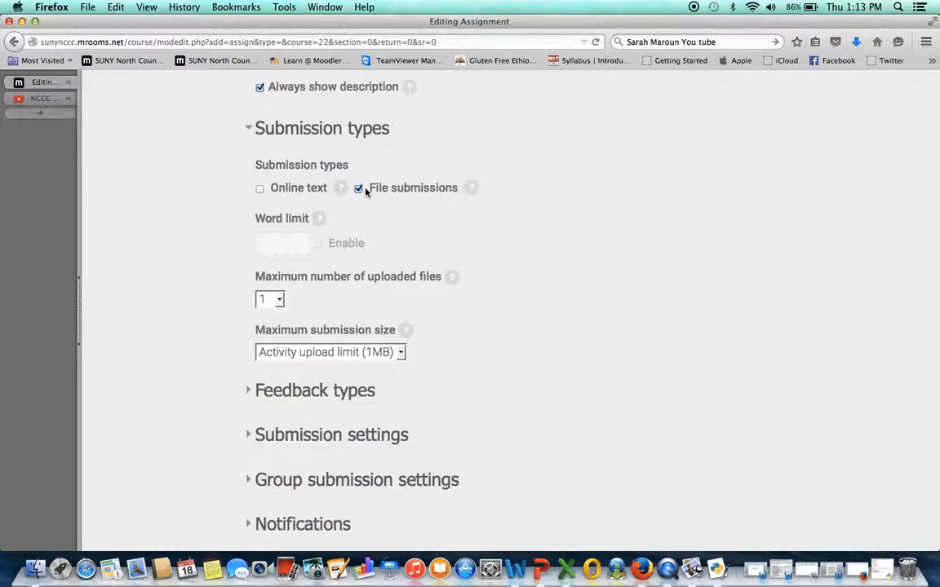
{"action": "left_click", "coordinate": [260, 190]}
{"action": "left_click", "coordinate": [317, 245]}
{"action": "left_click", "coordinate": [318, 245]}
- Review the choices for the maximum number of uploaded files and the maximum submission size
{"action": "scroll", "coordinate": [403, 307], "scroll_direction": "down", "scroll_amount": 1}
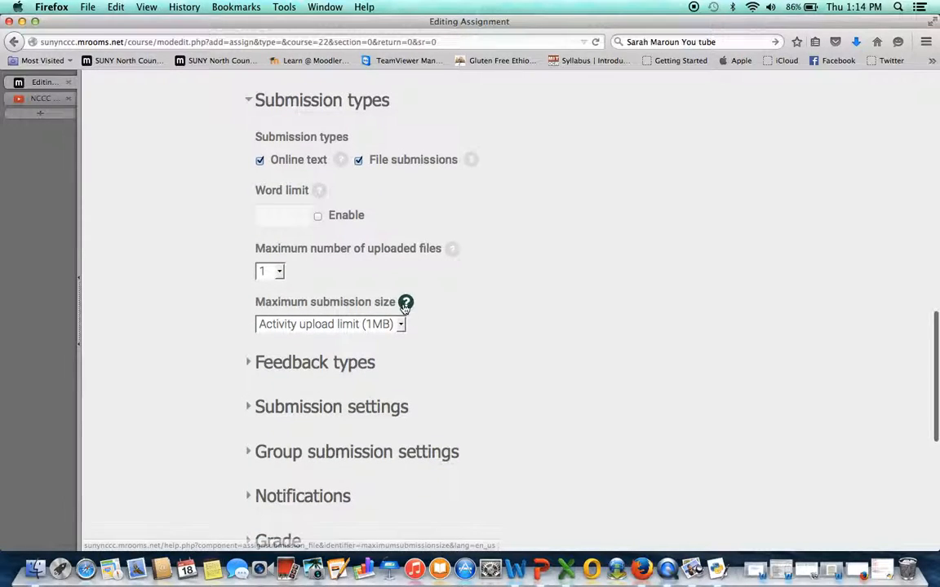
{"action": "left_click", "coordinate": [277, 274]}
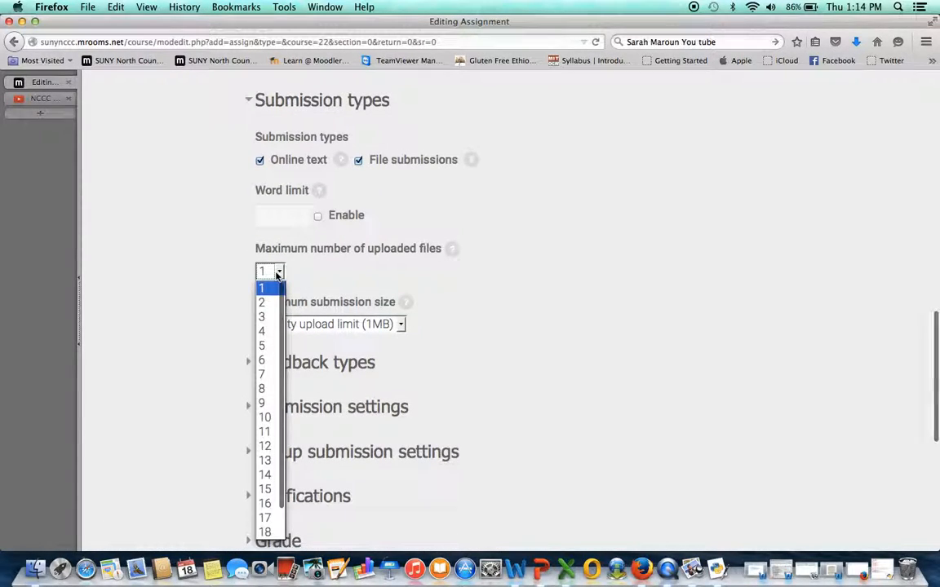
{"action": "left_click", "coordinate": [497, 275]}
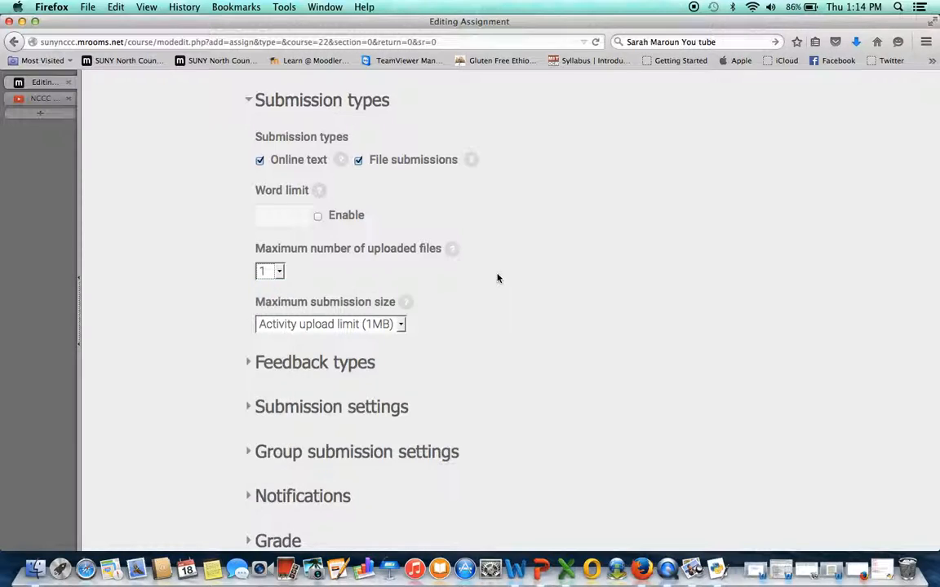
{"action": "scroll", "coordinate": [497, 275], "scroll_direction": "down", "scroll_amount": 2}
{"action": "left_click", "coordinate": [401, 259]}
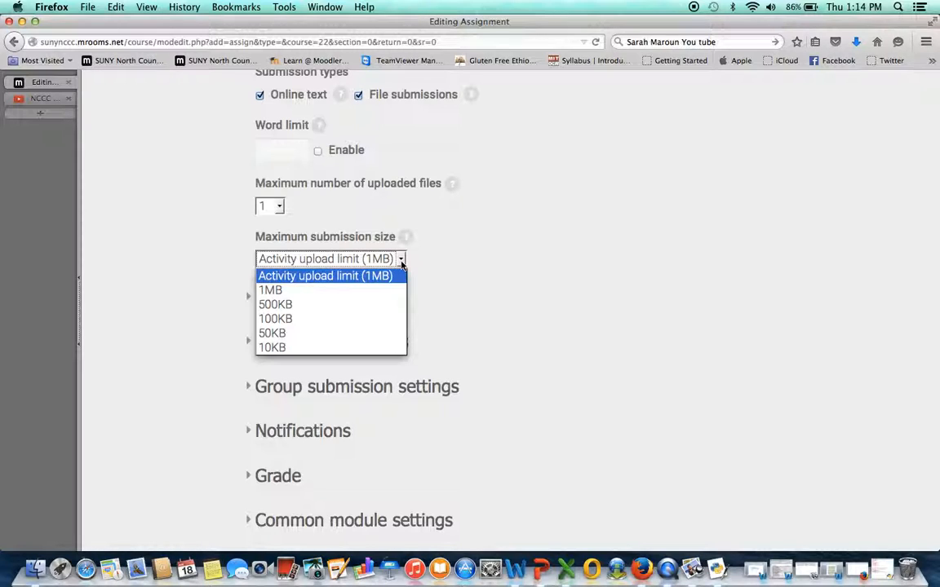
{"action": "left_click", "coordinate": [401, 260]}
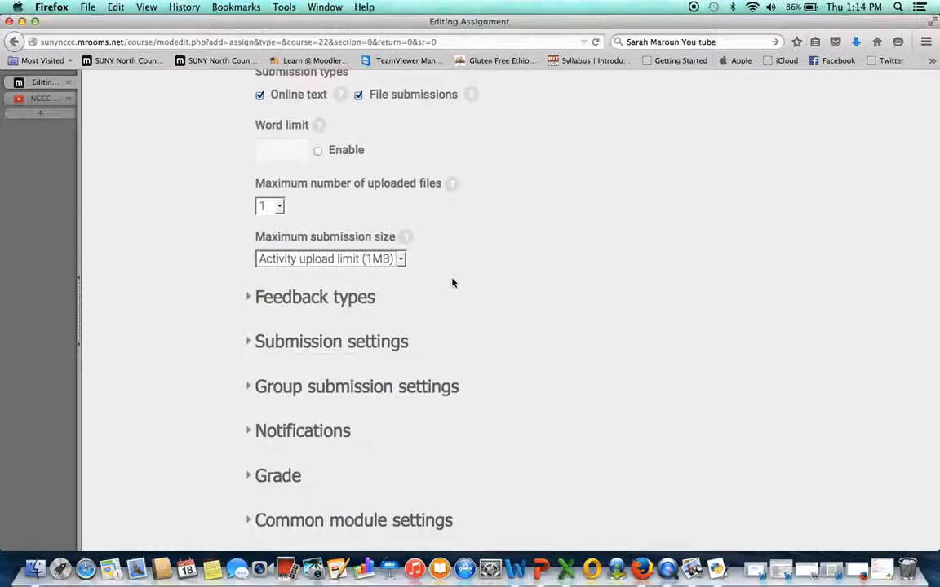
- Expand the feedback types and enable feedback comments for the assignment
{"action": "scroll", "coordinate": [451, 276], "scroll_direction": "down", "scroll_amount": 2}
{"action": "scroll", "coordinate": [453, 283], "scroll_direction": "down", "scroll_amount": 1}
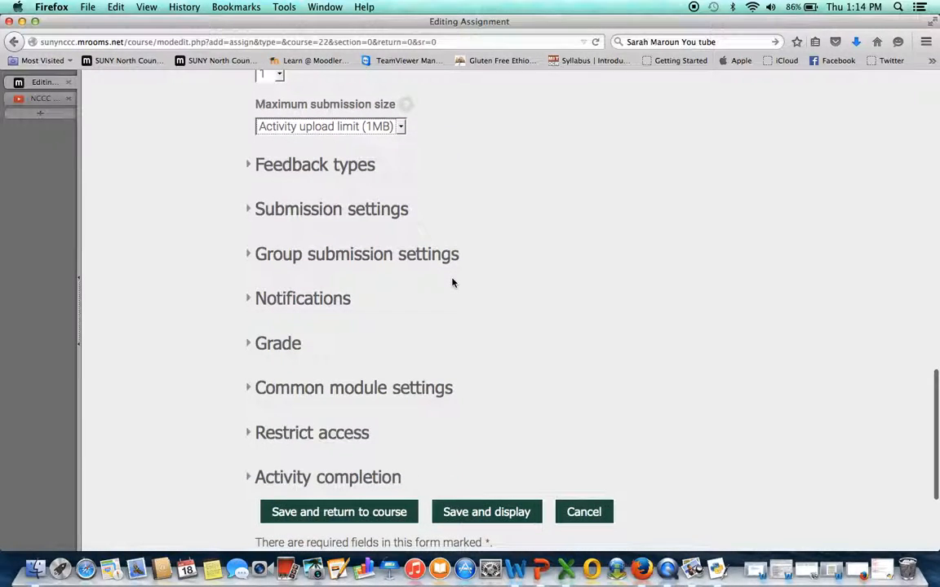
{"action": "left_click", "coordinate": [361, 169]}
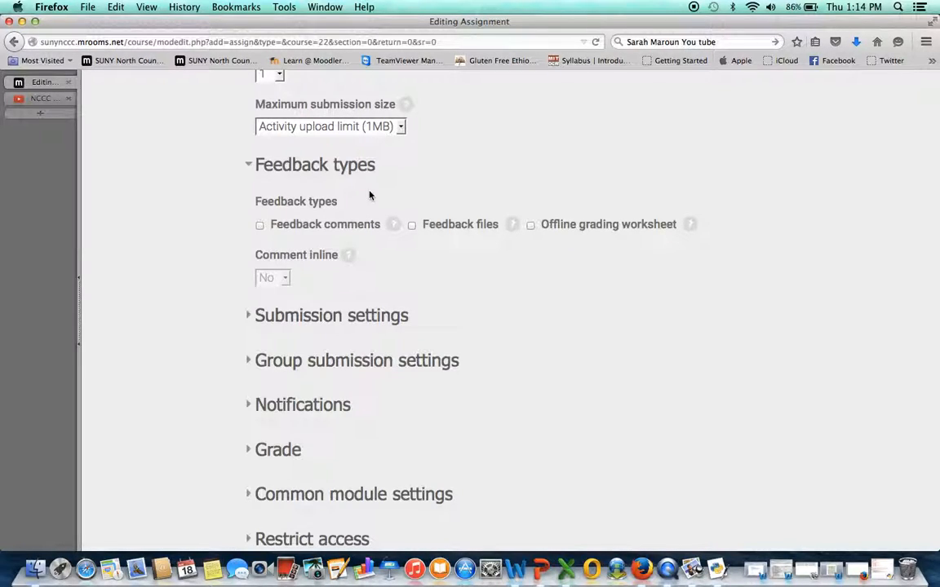
{"action": "left_click", "coordinate": [259, 226]}
- Consult the help on the feedback comments and feedback files options, and close it
{"action": "scroll", "coordinate": [357, 278], "scroll_direction": "down", "scroll_amount": 1}
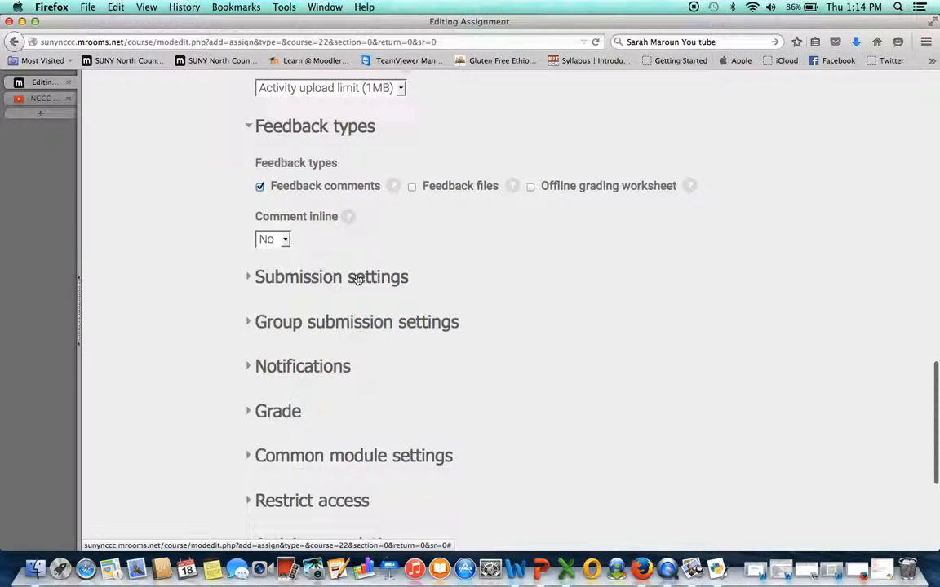
{"action": "left_click", "coordinate": [391, 186]}
{"action": "left_click", "coordinate": [657, 205]}
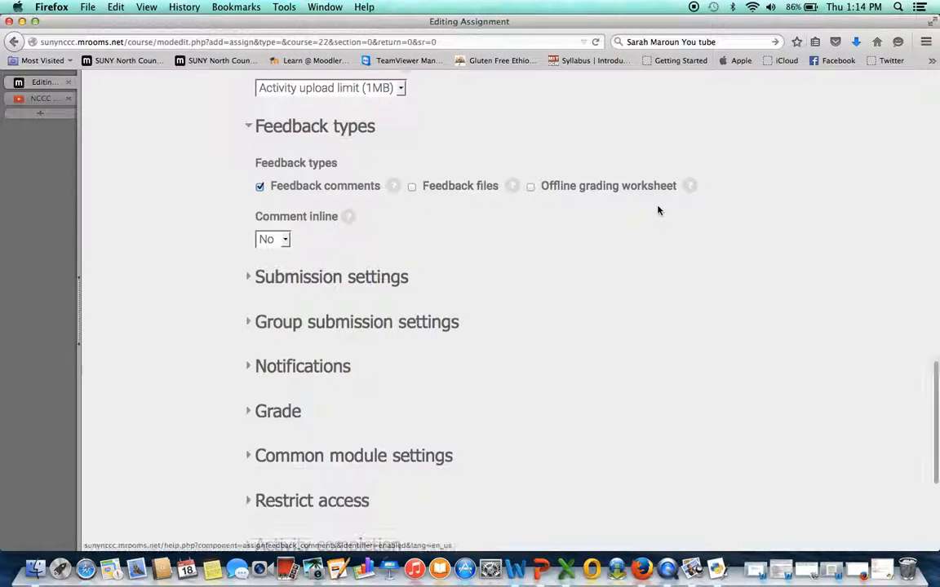
{"action": "scroll", "coordinate": [434, 235], "scroll_direction": "down", "scroll_amount": 2}
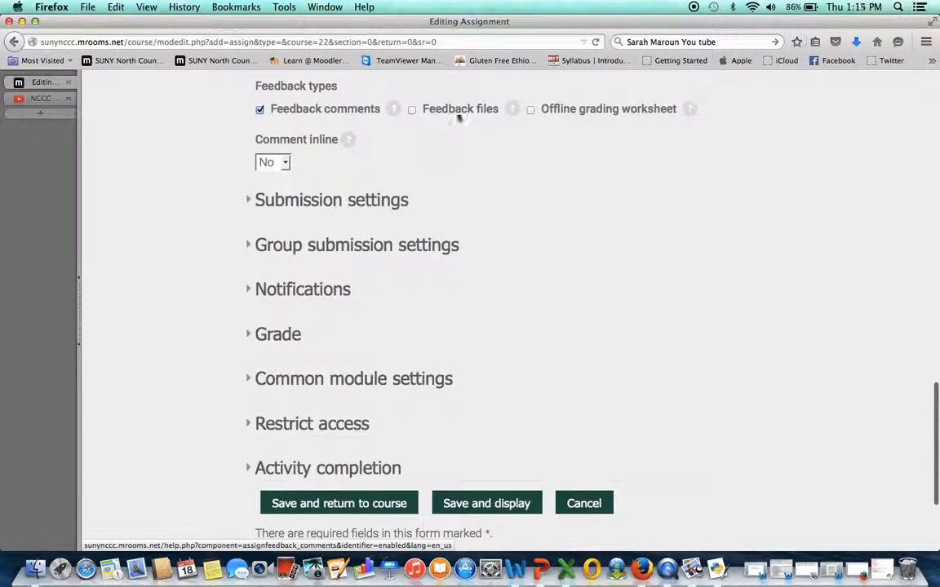
{"action": "left_click", "coordinate": [511, 108]}
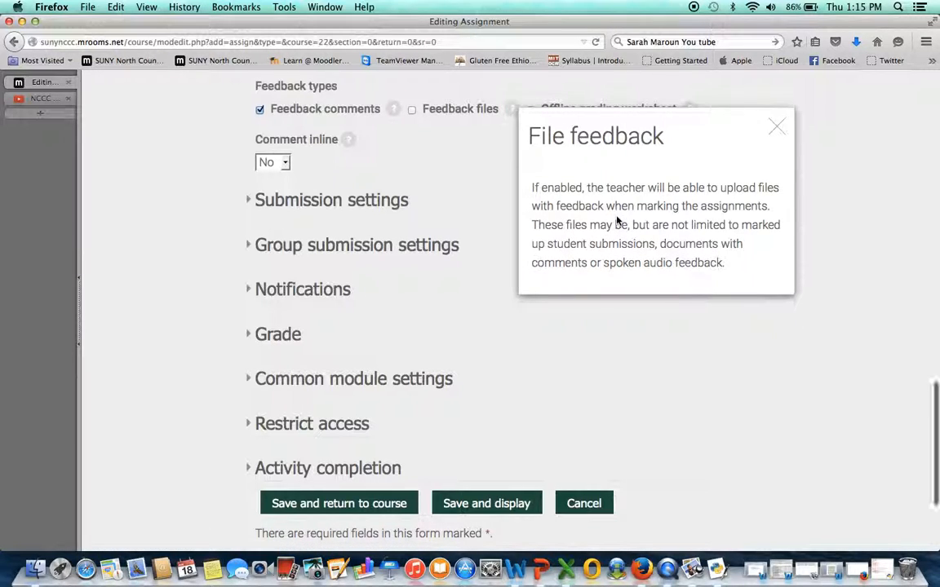
{"action": "left_click", "coordinate": [776, 127]}
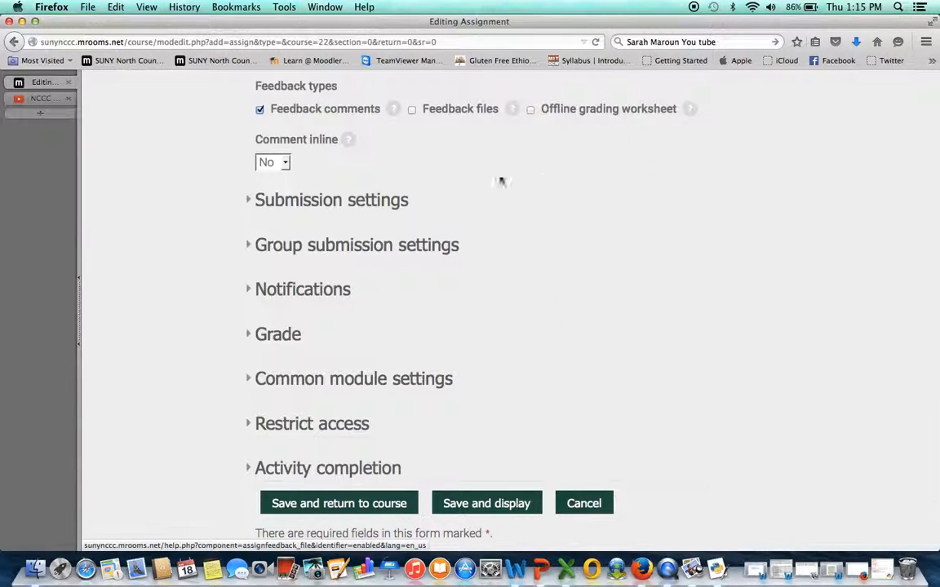
- Expand the submission settings and review the submit requirements and the choices for reopening attempts
{"action": "left_click", "coordinate": [378, 199]}
{"action": "scroll", "coordinate": [560, 220], "scroll_direction": "down", "scroll_amount": 1}
{"action": "scroll", "coordinate": [559, 220], "scroll_direction": "down", "scroll_amount": 3}
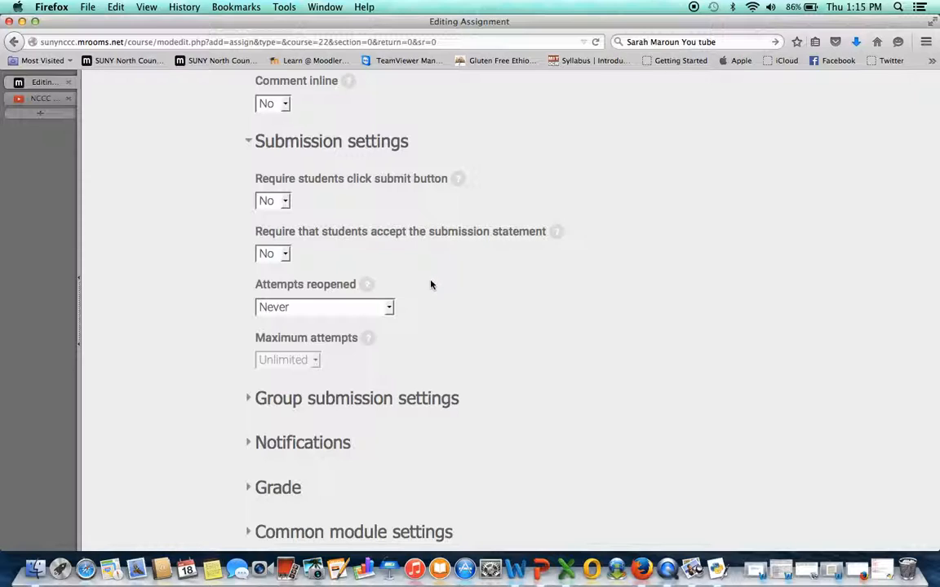
{"action": "left_click", "coordinate": [390, 308]}
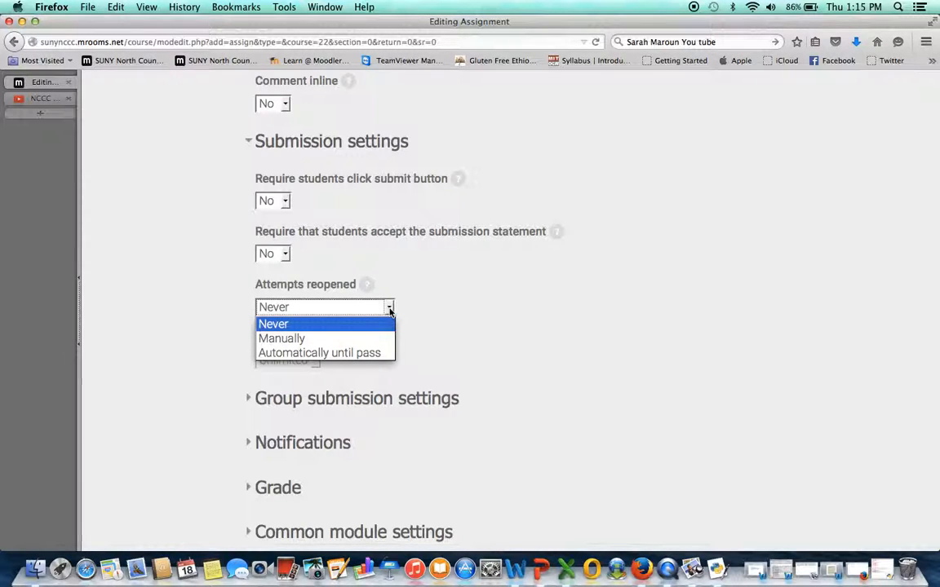
{"action": "left_click", "coordinate": [390, 311]}
{"action": "scroll", "coordinate": [451, 320], "scroll_direction": "down", "scroll_amount": 1}
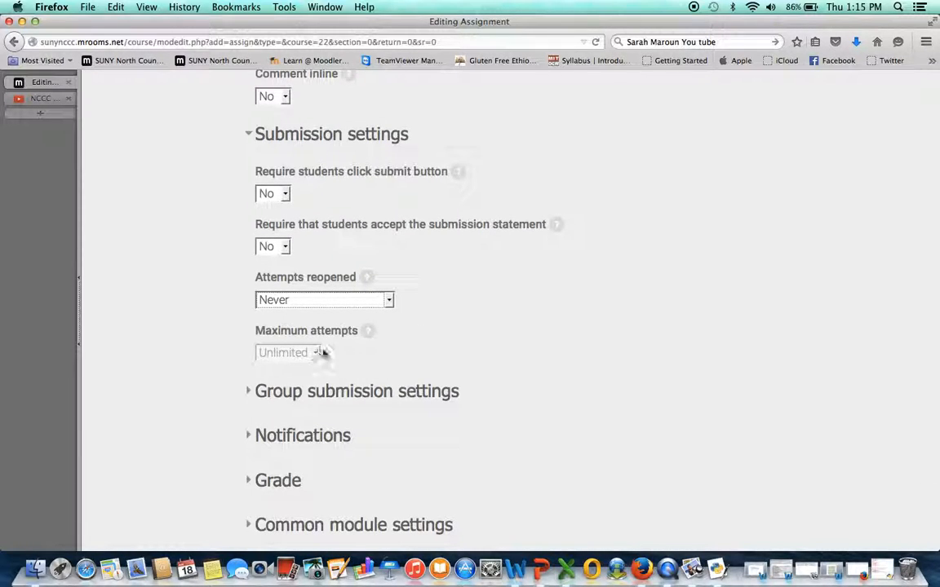
{"action": "scroll", "coordinate": [463, 332], "scroll_direction": "up", "scroll_amount": 1}
{"action": "scroll", "coordinate": [465, 333], "scroll_direction": "up", "scroll_amount": 1}
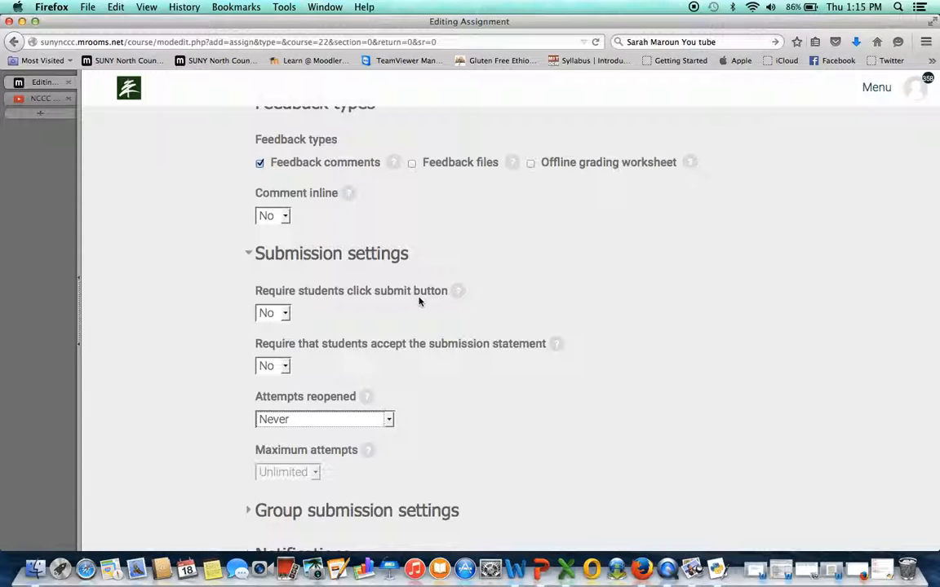
{"action": "scroll", "coordinate": [420, 302], "scroll_direction": "down", "scroll_amount": 3}
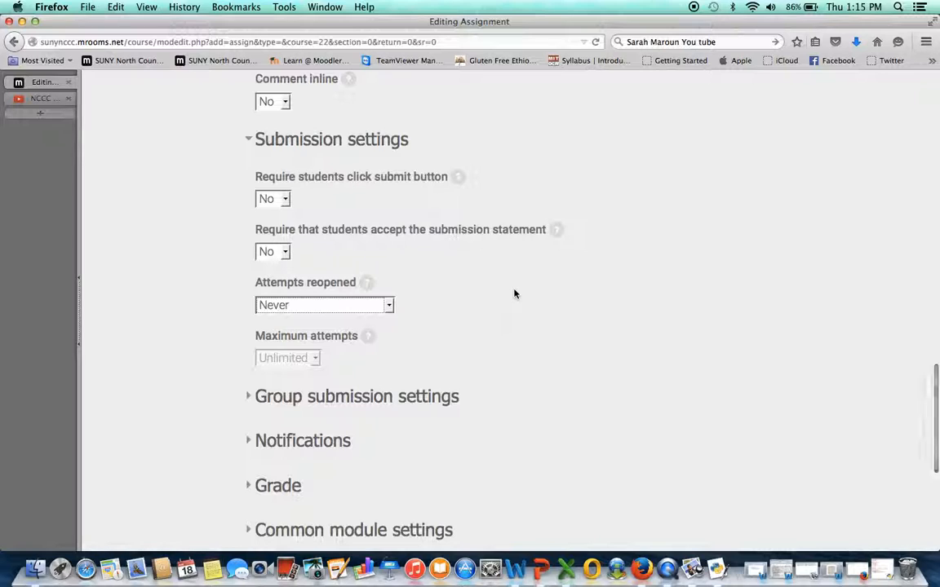
- Expand the notification settings and check the choices for notifying graders about submissions
{"action": "scroll", "coordinate": [514, 294], "scroll_direction": "down", "scroll_amount": 5}
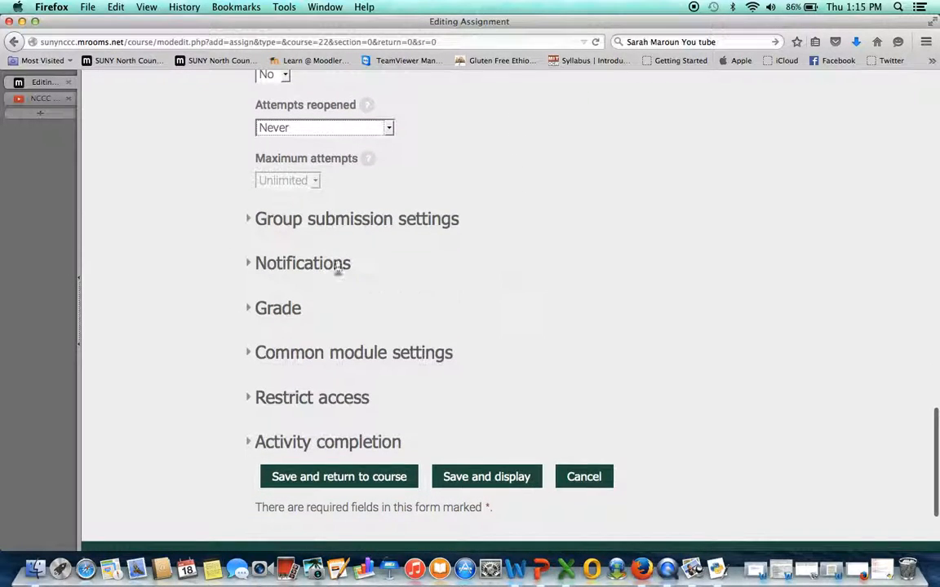
{"action": "left_click", "coordinate": [334, 266]}
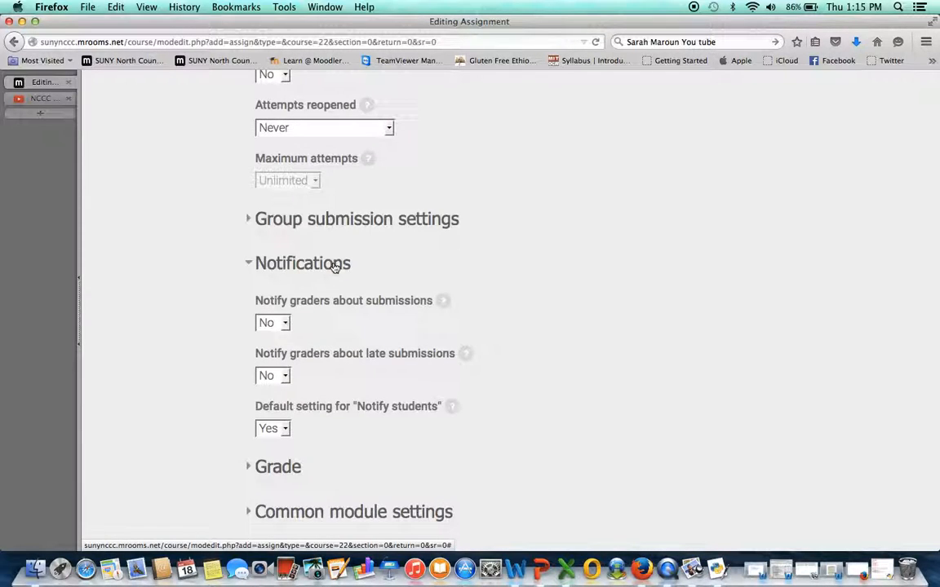
{"action": "scroll", "coordinate": [548, 283], "scroll_direction": "down", "scroll_amount": 1}
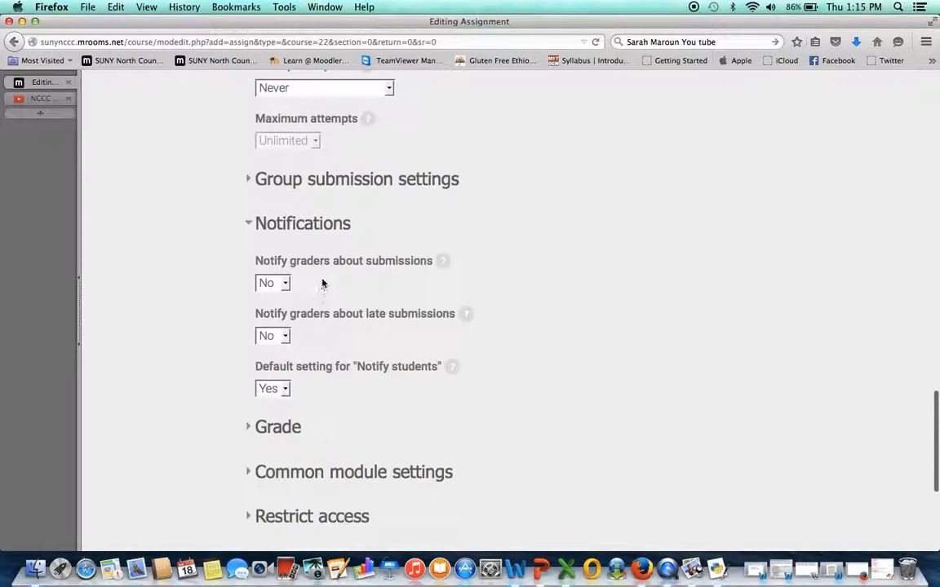
{"action": "left_click", "coordinate": [284, 282]}
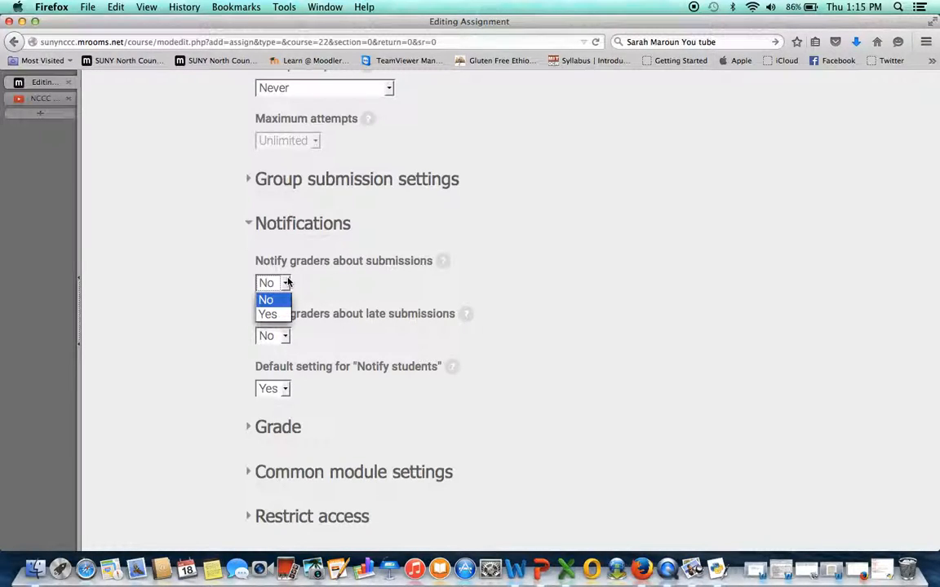
{"action": "left_click", "coordinate": [356, 282]}
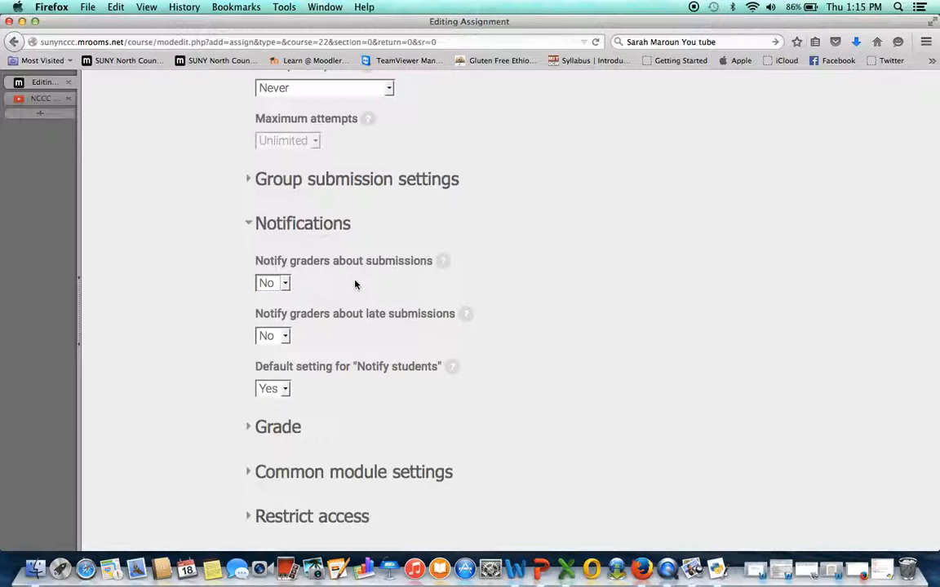
- Expand the assignment's grade settings, choose Point as the grade type and go to the maximum points value
{"action": "scroll", "coordinate": [552, 301], "scroll_direction": "down", "scroll_amount": 2}
{"action": "left_click", "coordinate": [268, 332]}
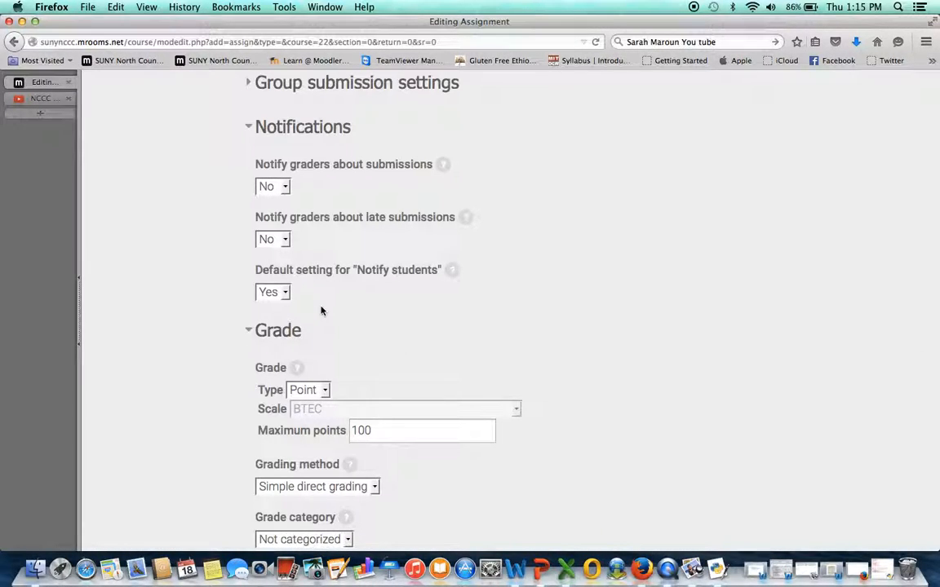
{"action": "scroll", "coordinate": [320, 309], "scroll_direction": "down", "scroll_amount": 4}
{"action": "scroll", "coordinate": [445, 348], "scroll_direction": "down", "scroll_amount": 3}
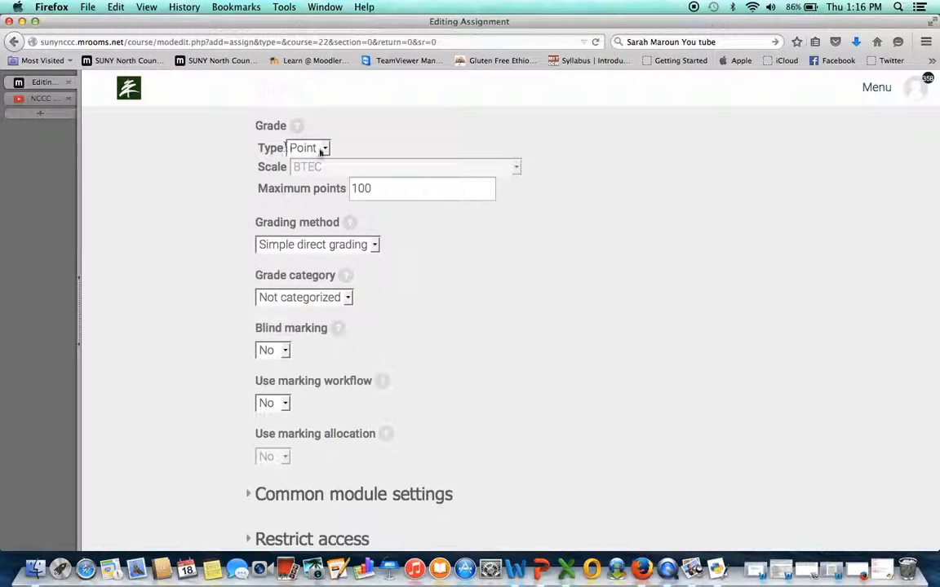
{"action": "left_click", "coordinate": [324, 149]}
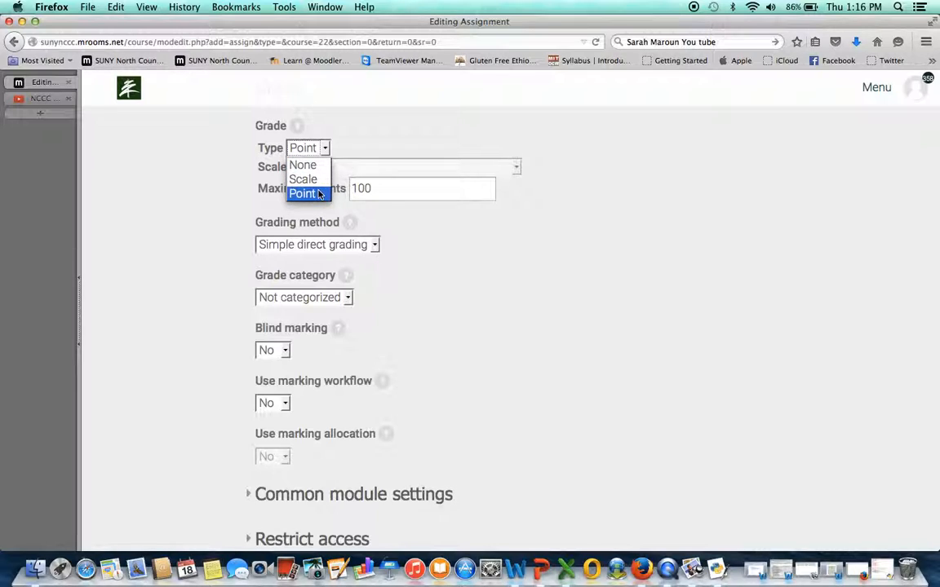
{"action": "left_click", "coordinate": [319, 193]}
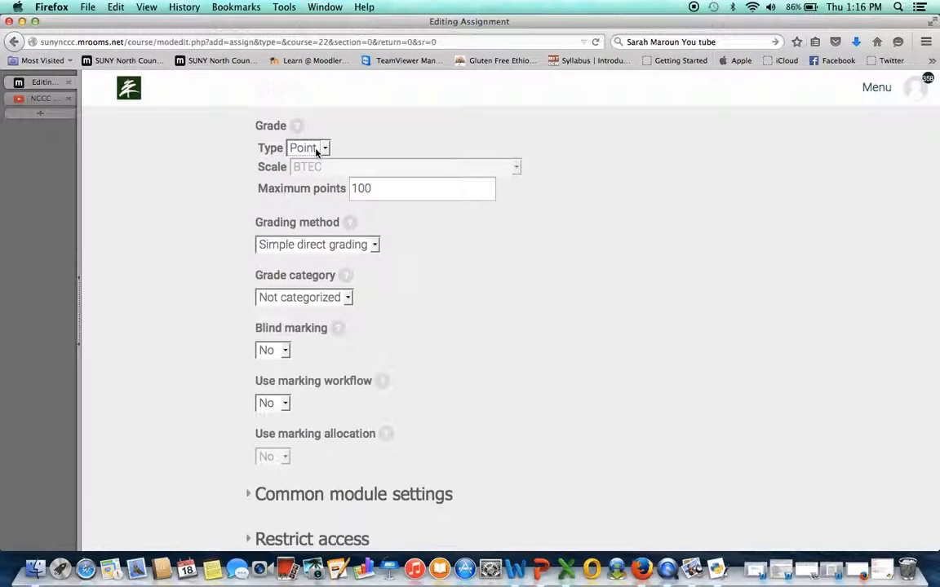
{"action": "left_click", "coordinate": [358, 189]}
- Review the available grading methods and the blind marking choices without changing either setting
{"action": "scroll", "coordinate": [427, 270], "scroll_direction": "down", "scroll_amount": 2}
{"action": "left_click", "coordinate": [374, 192]}
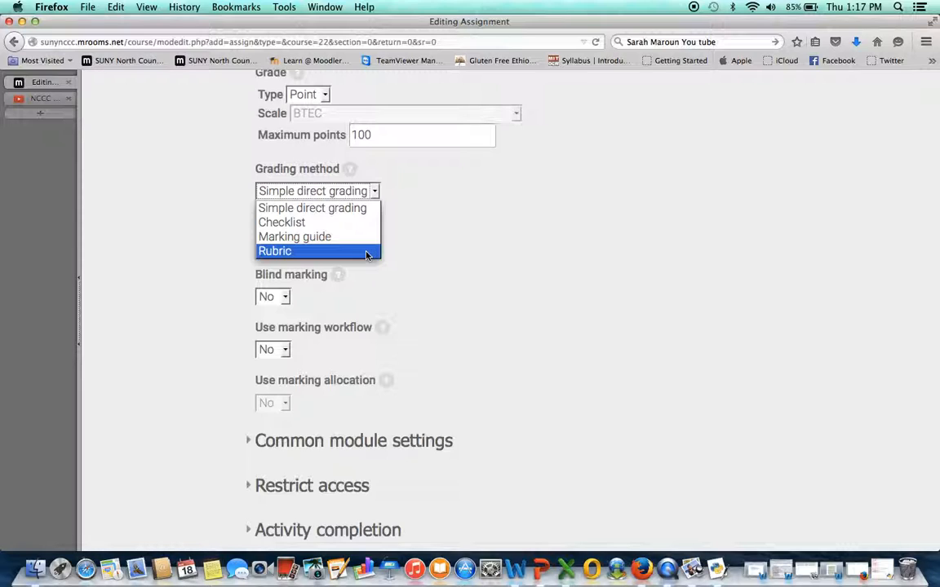
{"action": "left_click", "coordinate": [481, 263]}
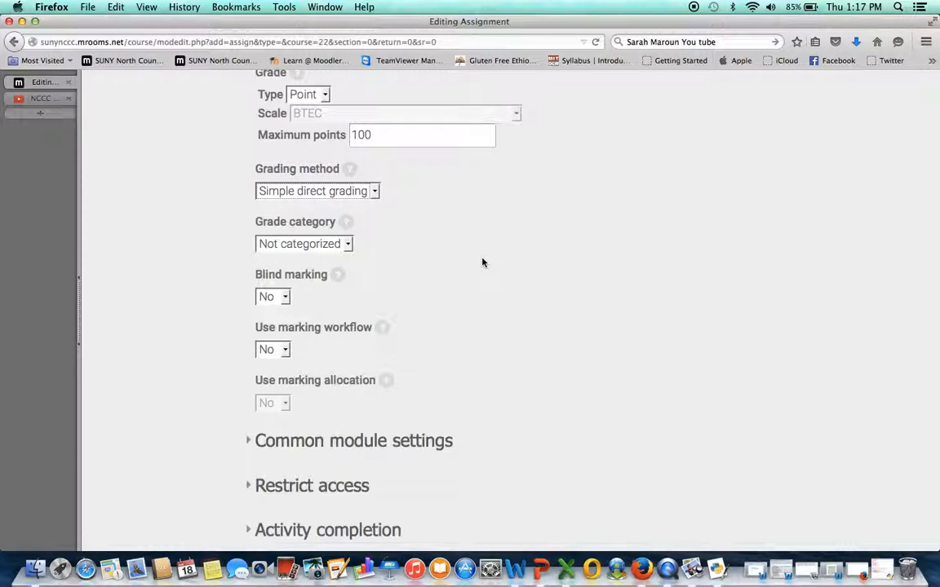
{"action": "scroll", "coordinate": [482, 277], "scroll_direction": "down", "scroll_amount": 2}
{"action": "left_click", "coordinate": [286, 238]}
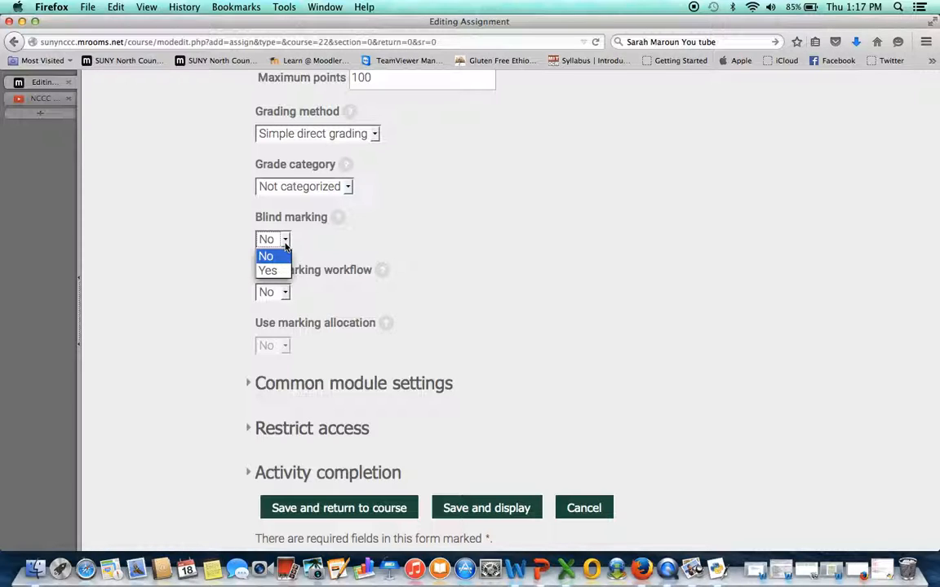
{"action": "left_click", "coordinate": [340, 239]}
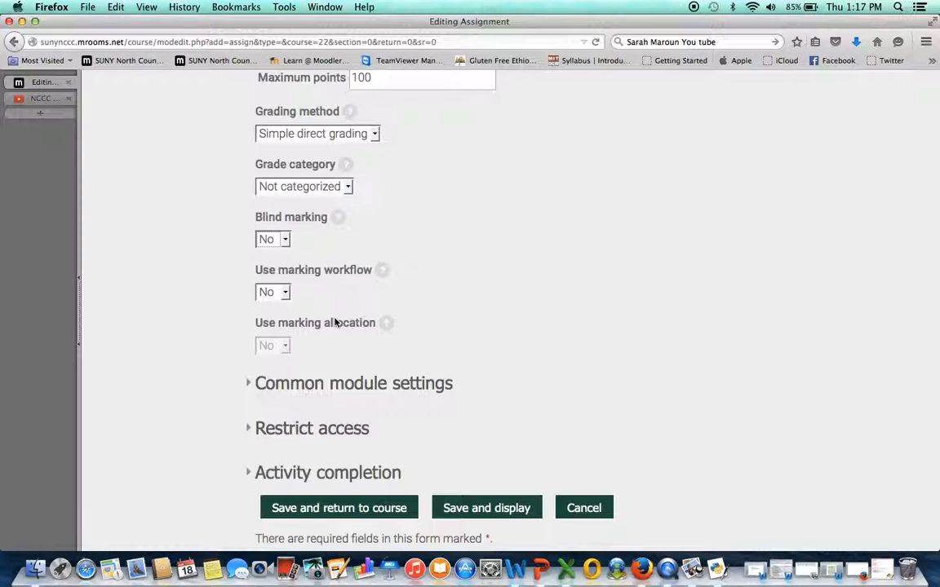
- Save the assignment, return to the course page and check its entry in the Introductory Tasks section
{"action": "scroll", "coordinate": [514, 295], "scroll_direction": "down", "scroll_amount": 2}
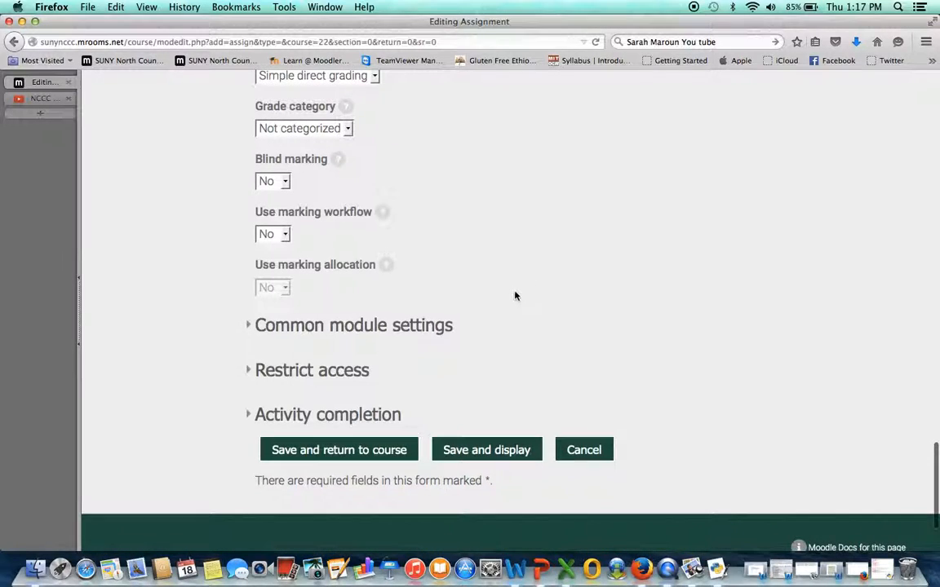
{"action": "left_click", "coordinate": [369, 449]}
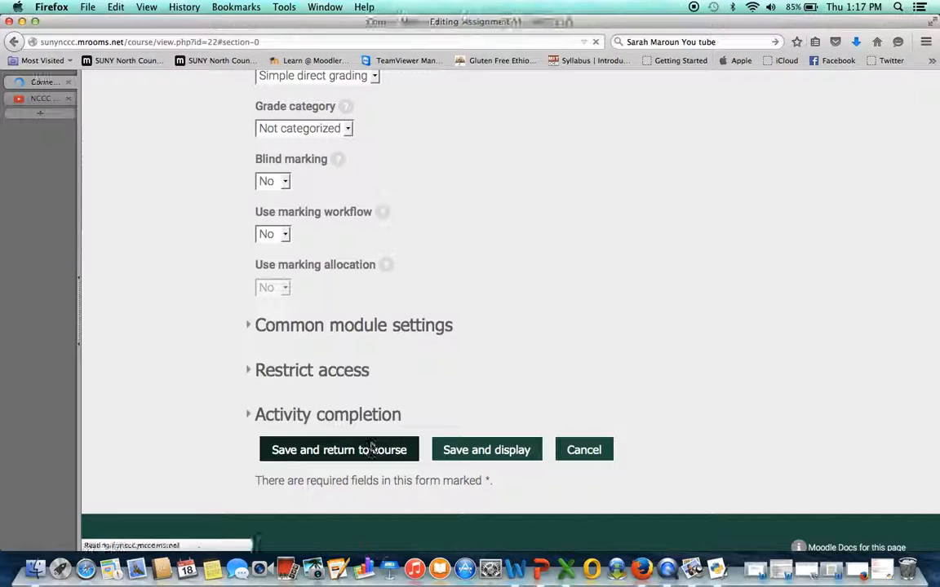
{"action": "scroll", "coordinate": [705, 392], "scroll_direction": "down", "scroll_amount": 5}
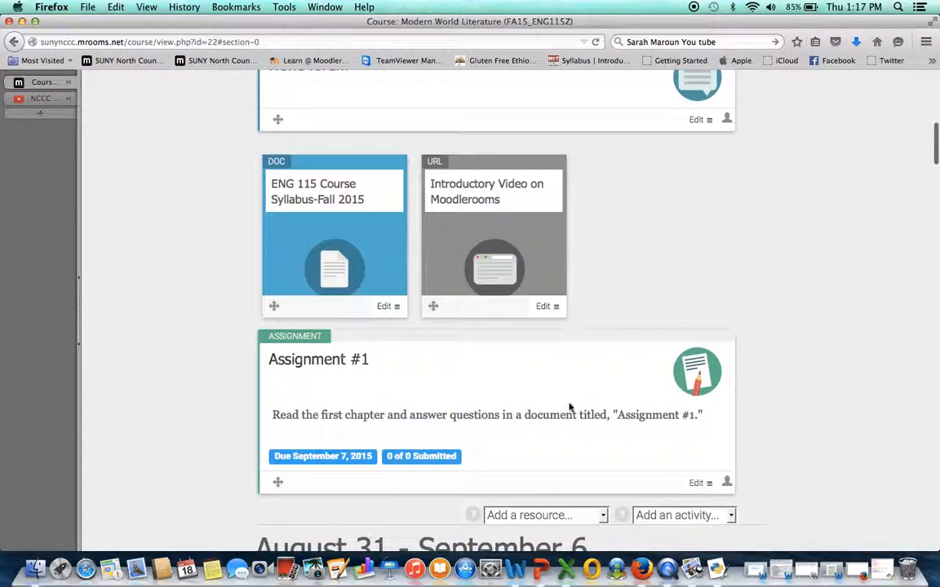
{"action": "scroll", "coordinate": [592, 437], "scroll_direction": "up", "scroll_amount": 6}
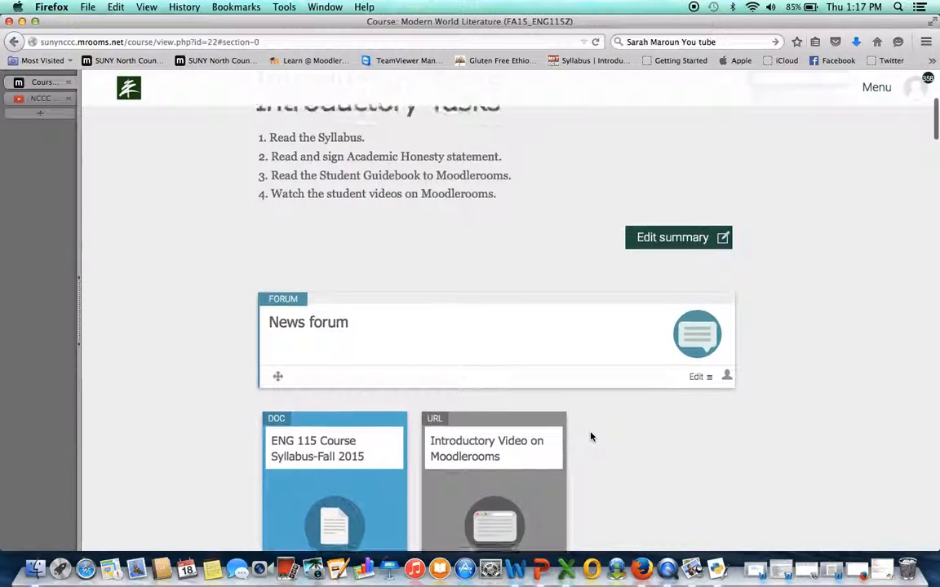
{"action": "scroll", "coordinate": [592, 437], "scroll_direction": "down", "scroll_amount": 7}
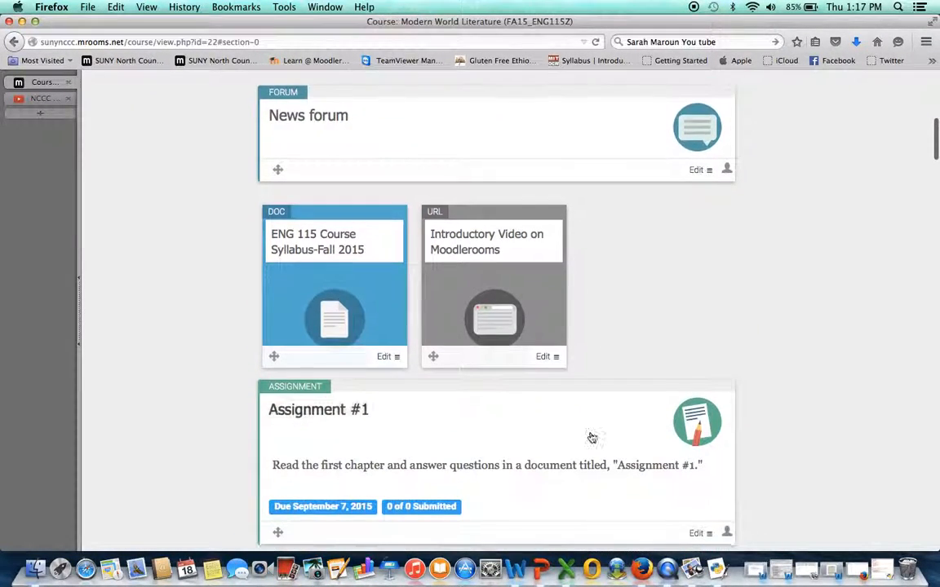
- Move Assignment #1 from Introductory Tasks to the top of the "August 31 - September 6" section
{"action": "scroll", "coordinate": [592, 437], "scroll_direction": "down", "scroll_amount": 2}
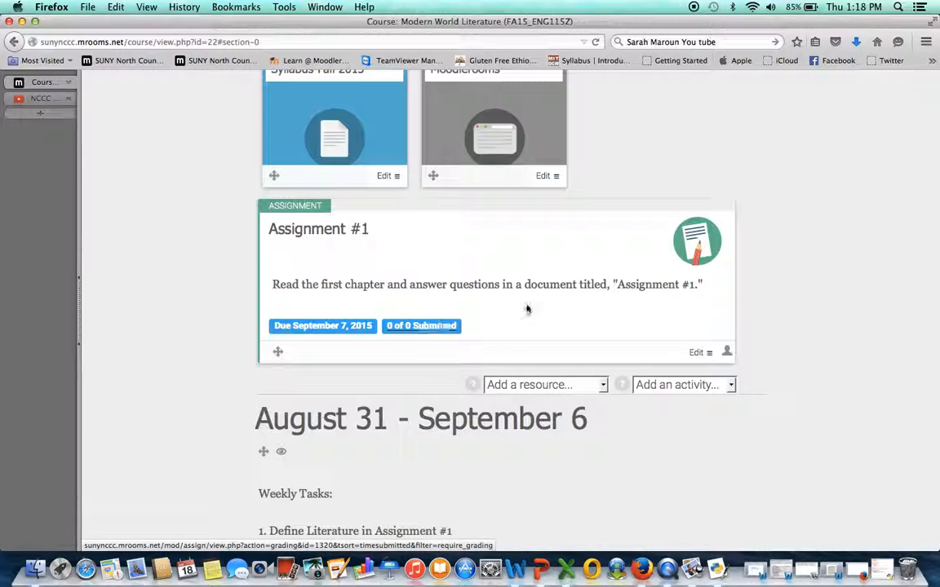
{"action": "scroll", "coordinate": [526, 308], "scroll_direction": "down", "scroll_amount": 1}
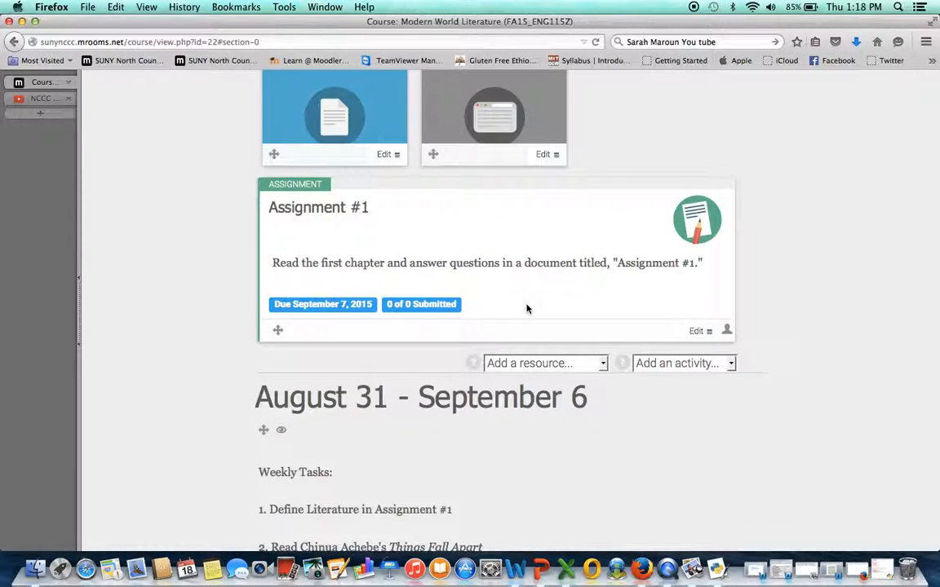
{"action": "scroll", "coordinate": [526, 308], "scroll_direction": "up", "scroll_amount": 5}
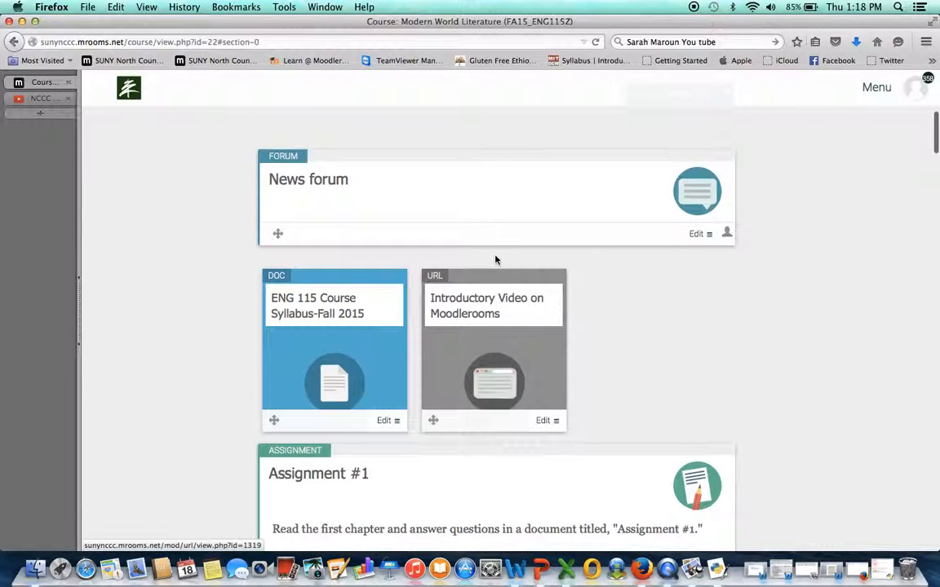
{"action": "scroll", "coordinate": [496, 261], "scroll_direction": "down", "scroll_amount": 4}
{"action": "scroll", "coordinate": [496, 261], "scroll_direction": "down", "scroll_amount": 4}
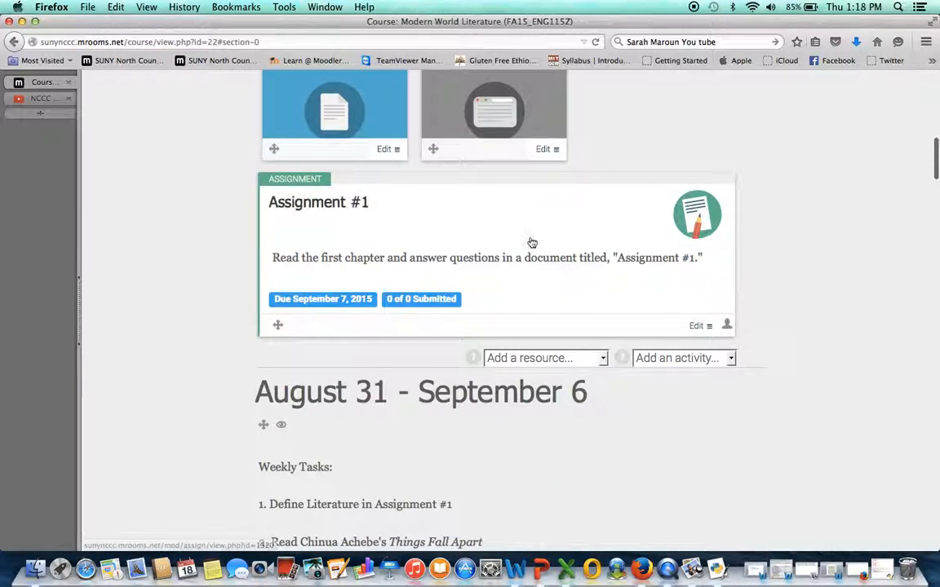
{"action": "scroll", "coordinate": [530, 241], "scroll_direction": "down", "scroll_amount": 2}
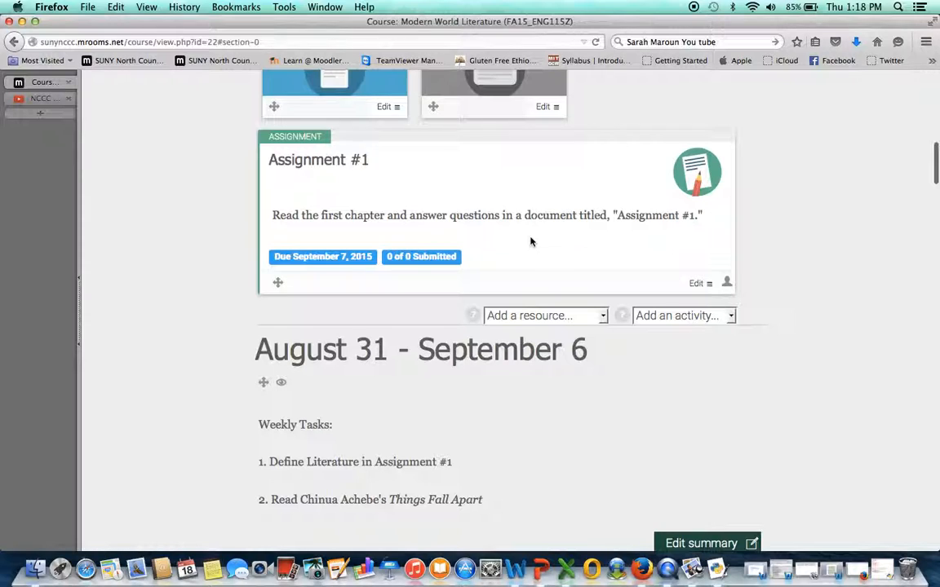
{"action": "left_click", "coordinate": [278, 283]}
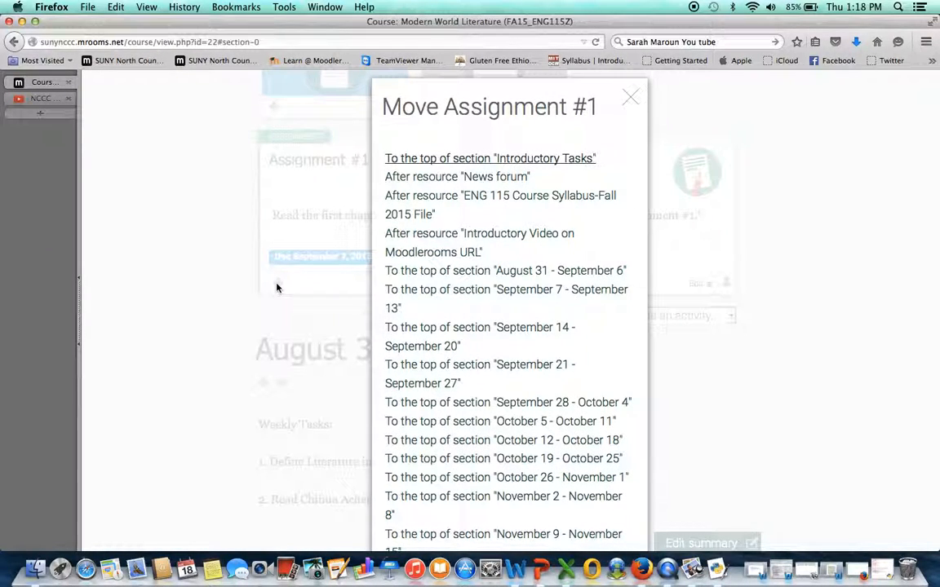
{"action": "left_click", "coordinate": [413, 272]}
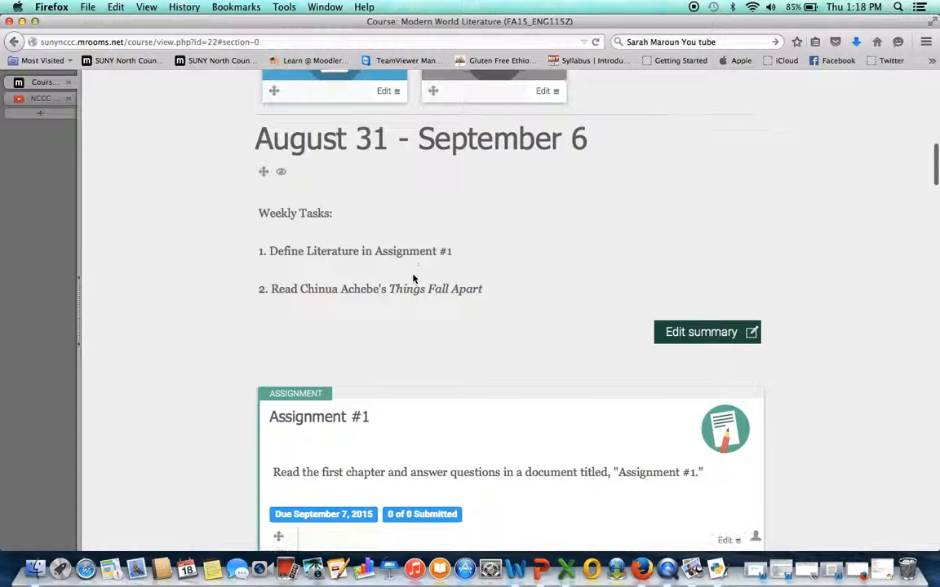
{"action": "scroll", "coordinate": [414, 279], "scroll_direction": "up", "scroll_amount": 3}
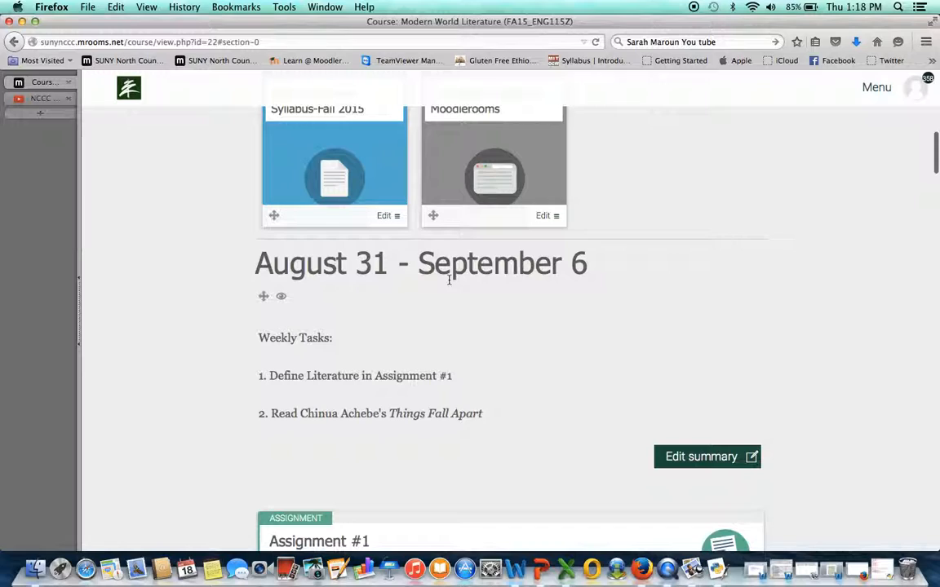
- Review the activity types that can be added to the August 31 - September 6 section, without adding one
{"action": "scroll", "coordinate": [449, 279], "scroll_direction": "down", "scroll_amount": 7}
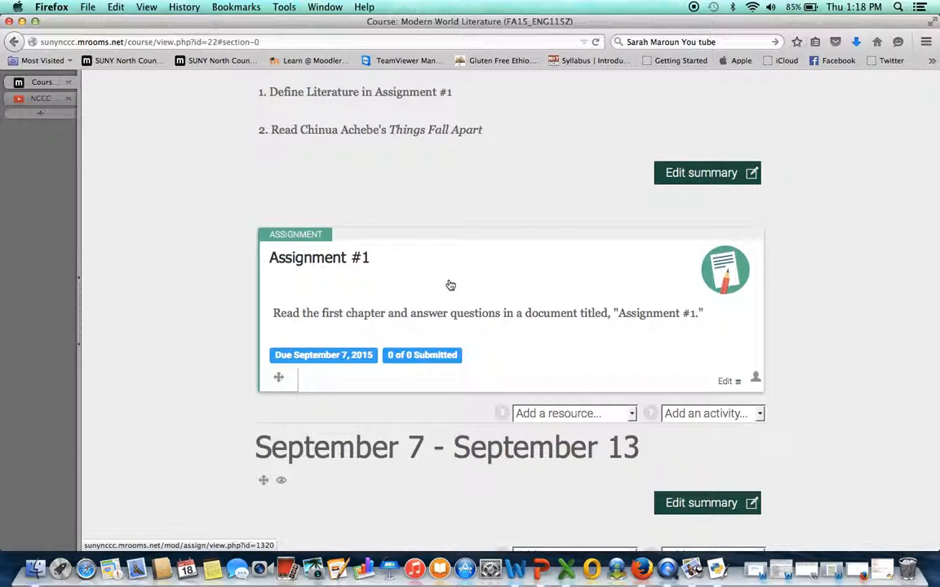
{"action": "left_click", "coordinate": [759, 416]}
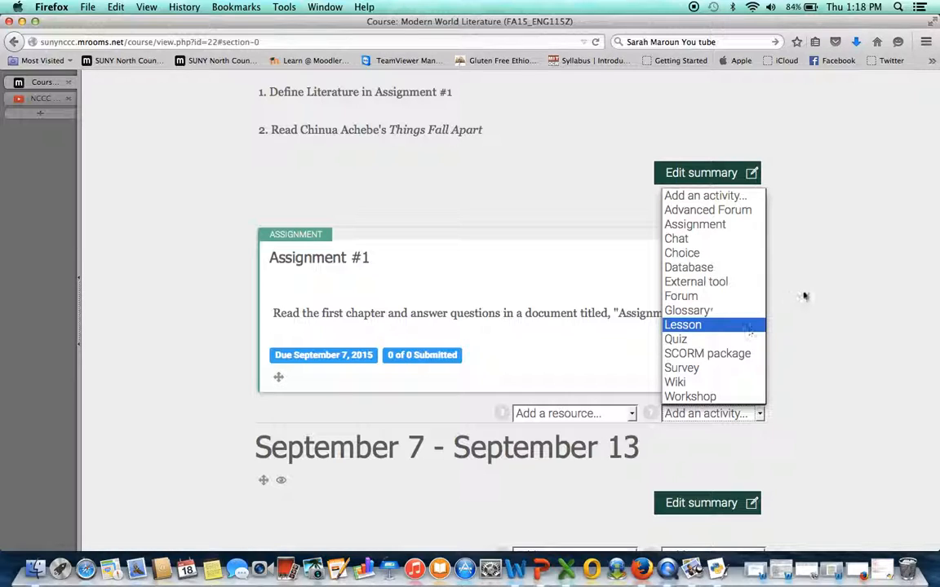
{"action": "left_click", "coordinate": [850, 291]}
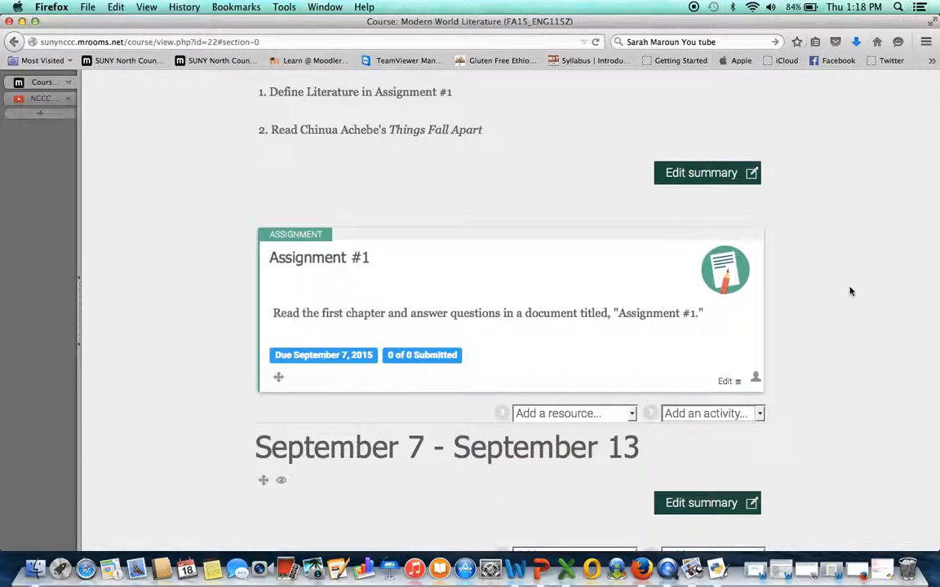